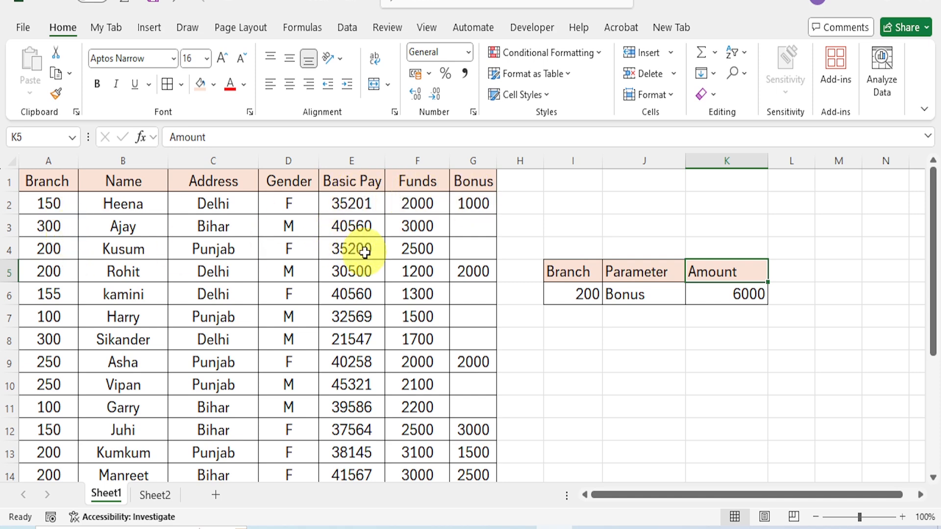
# Step: On Sheet1, choose Funds as the Parameter in cell J6
pyautogui.click(674, 298)
pyautogui.click(691, 298)
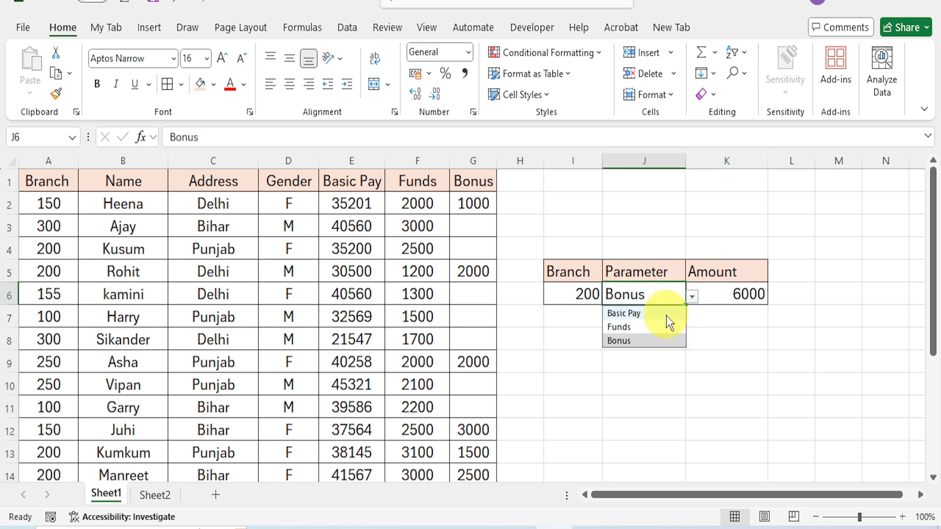
pyautogui.click(638, 327)
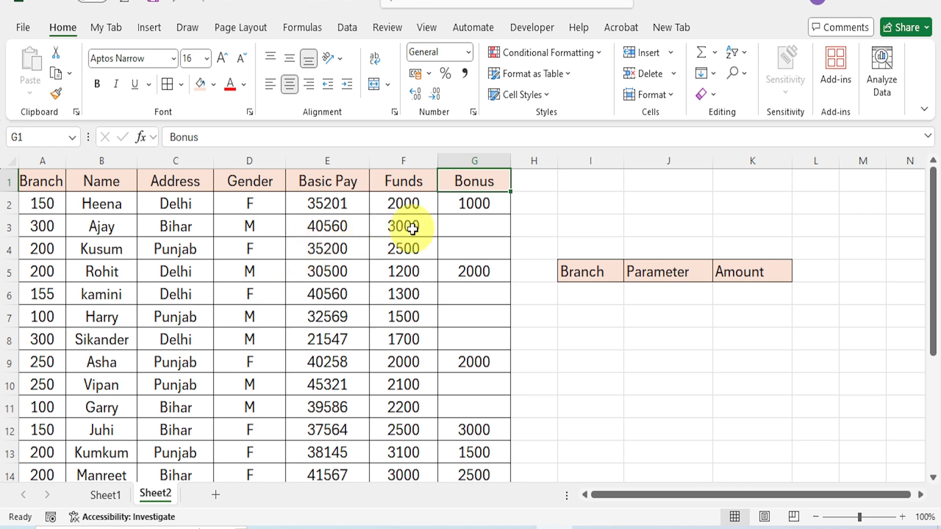
# Step: On Sheet2, enter 150 under Branch in cell I6
pyautogui.click(574, 301)
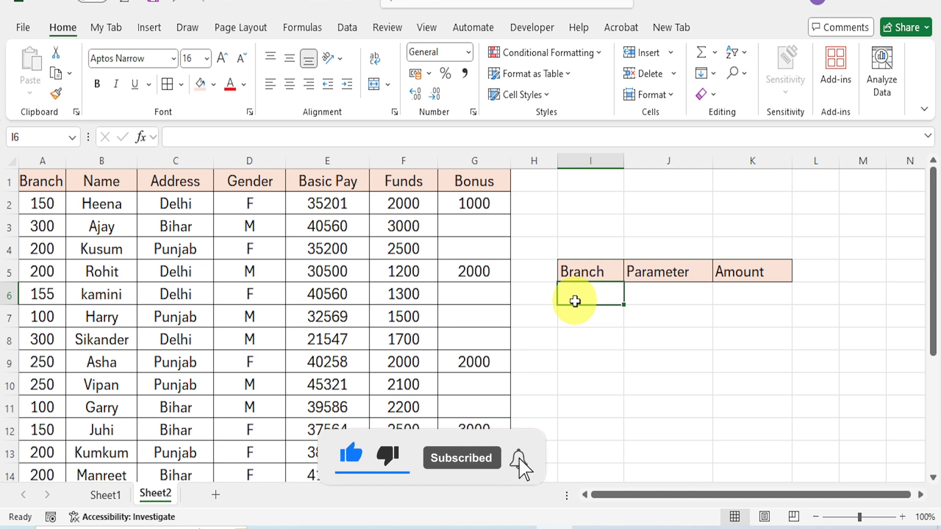
pyautogui.write('150')
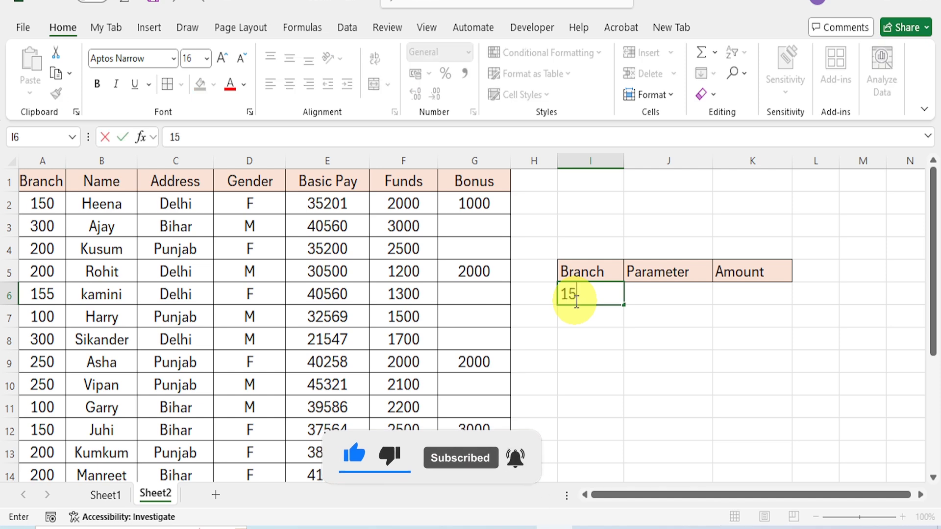
pyautogui.click(669, 300)
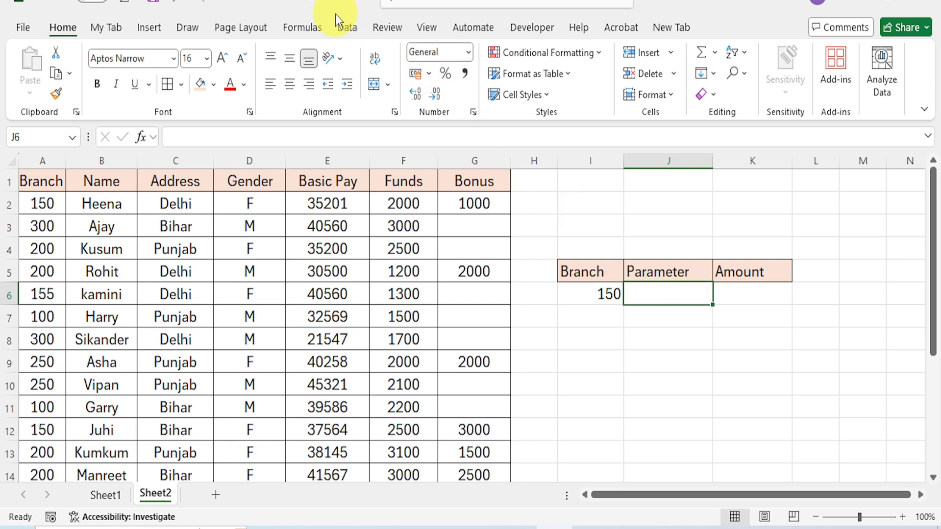
# Step: Add List data validation to Parameter cell J6, using the headers in $E$1:$G$1 as the source
pyautogui.click(348, 28)
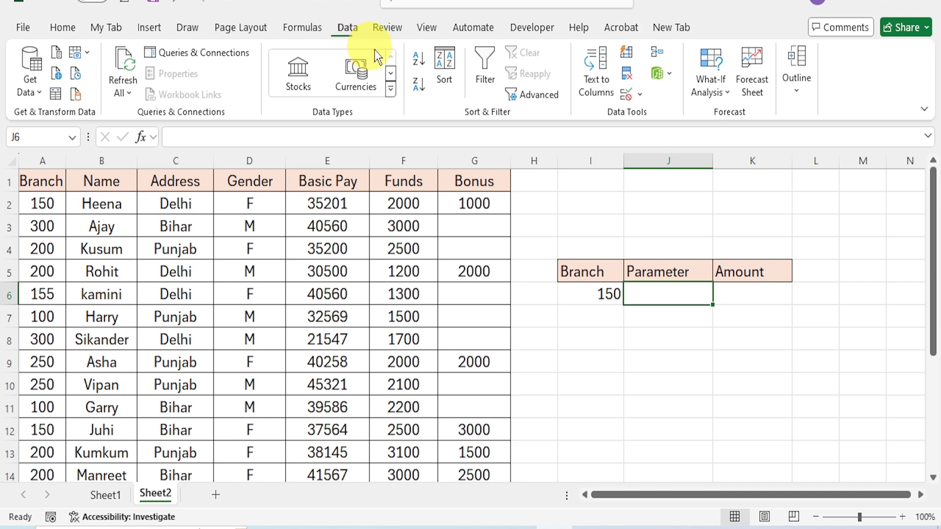
pyautogui.click(634, 95)
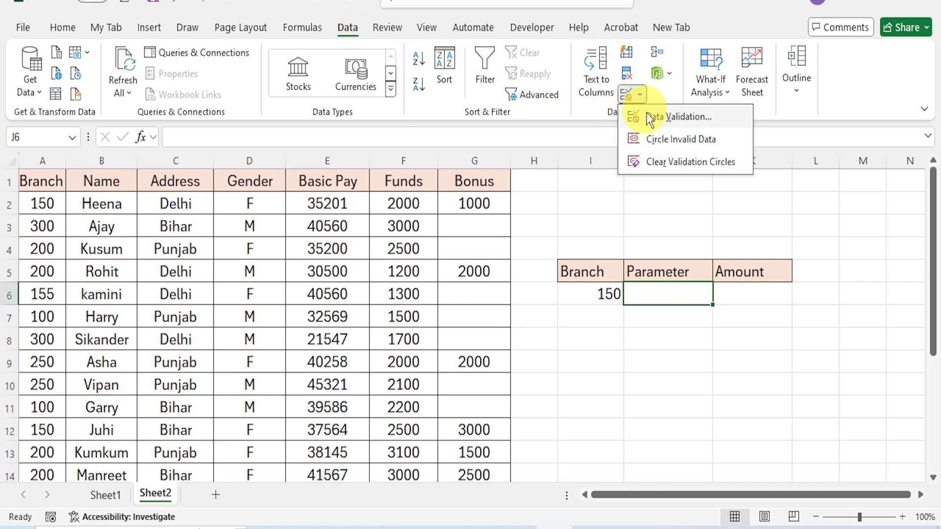
pyautogui.click(652, 118)
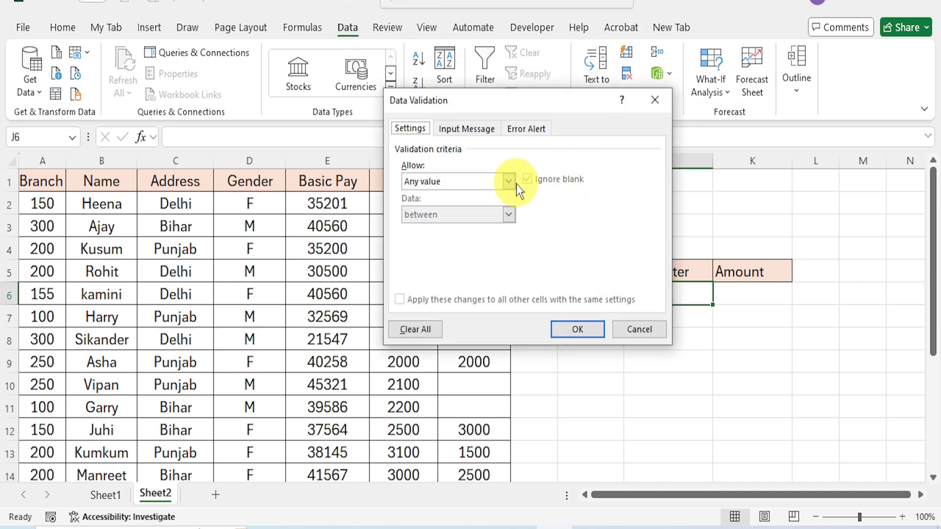
pyautogui.click(510, 183)
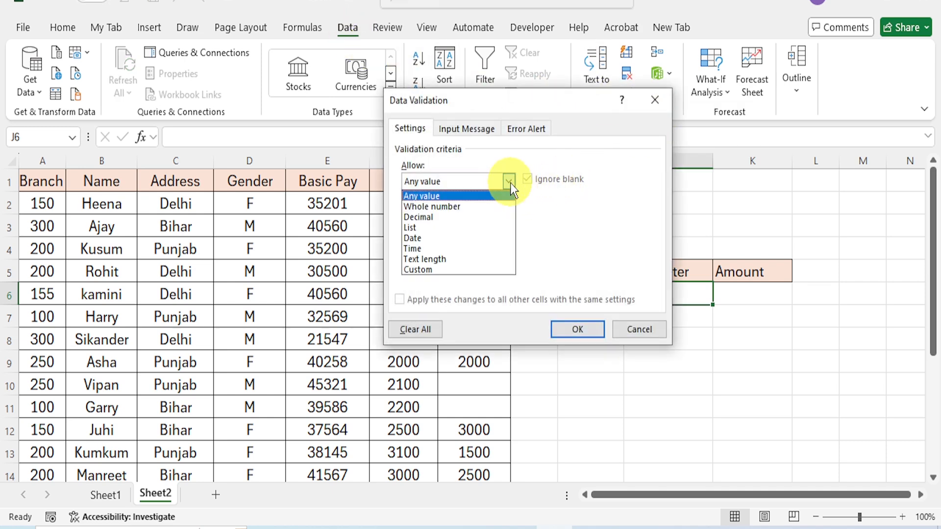
pyautogui.click(473, 225)
pyautogui.click(594, 247)
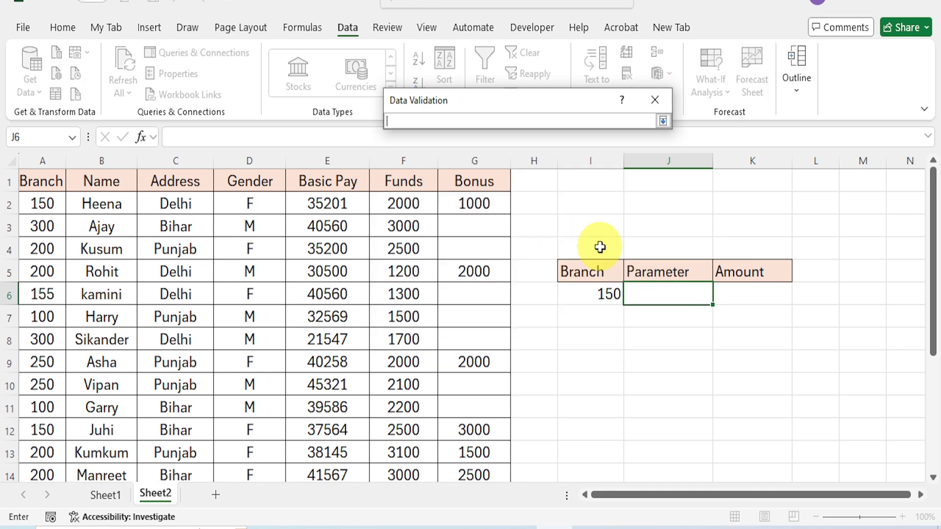
pyautogui.moveTo(326, 181); pyautogui.dragTo(474, 182)
pyautogui.click(663, 122)
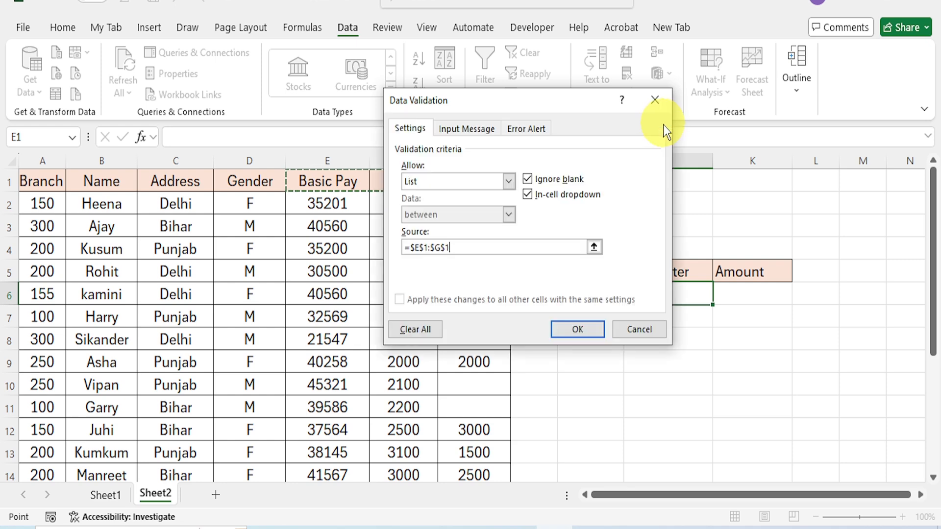
pyautogui.click(576, 330)
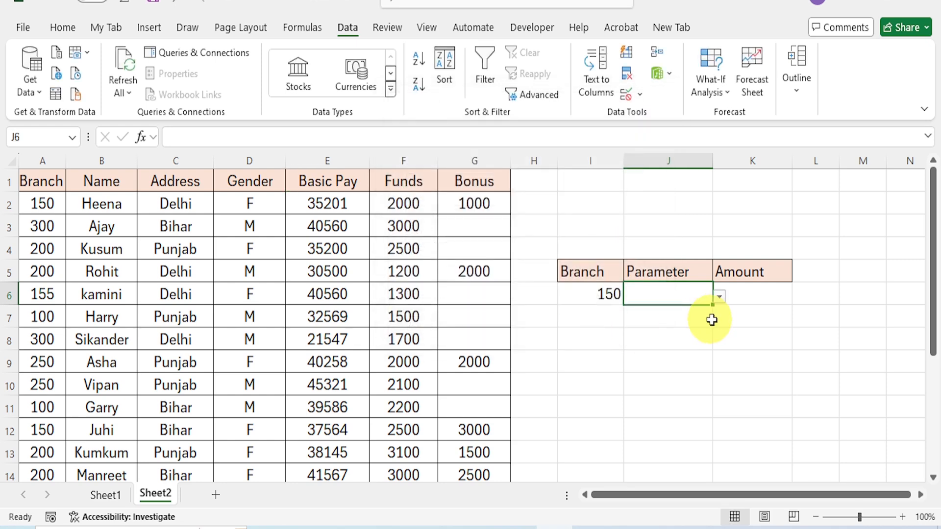
# Step: Try the list in cell J6 by choosing Funds, and finish with Basic Pay as the Parameter
pyautogui.click(721, 296)
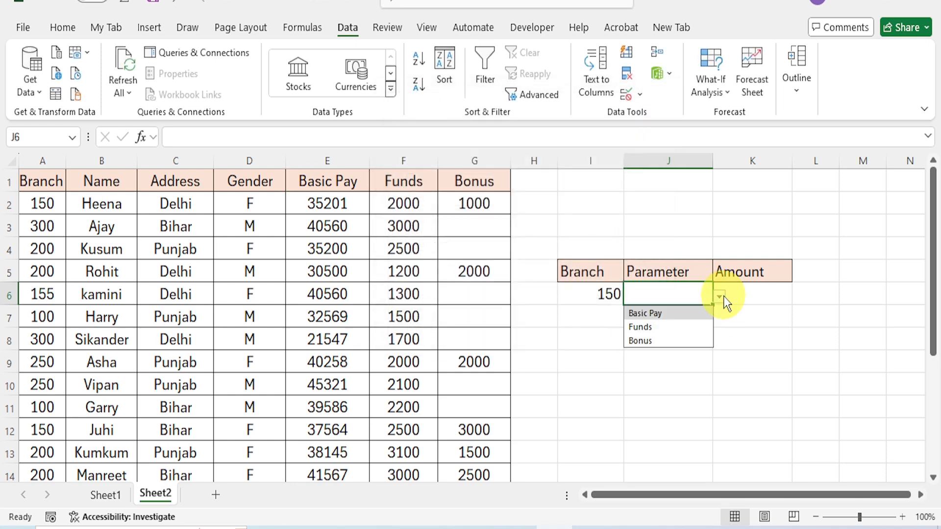
pyautogui.click(643, 327)
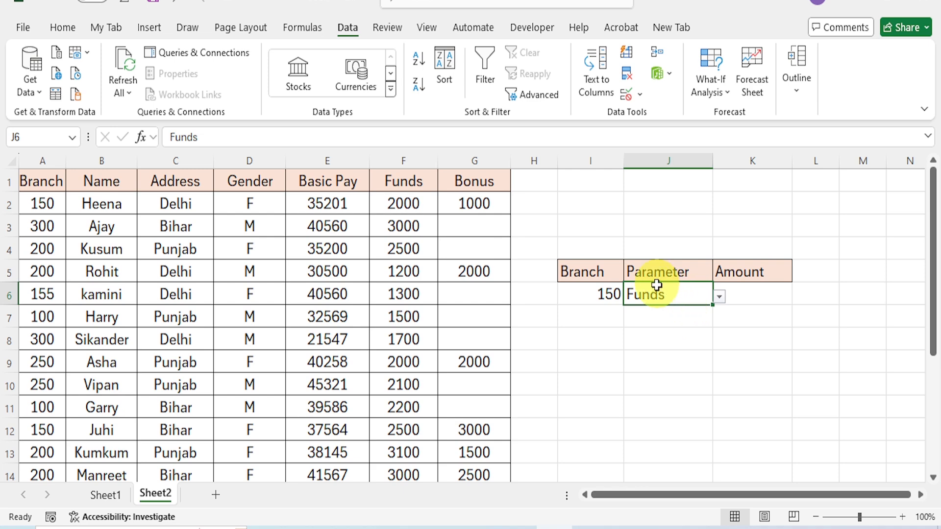
pyautogui.click(757, 299)
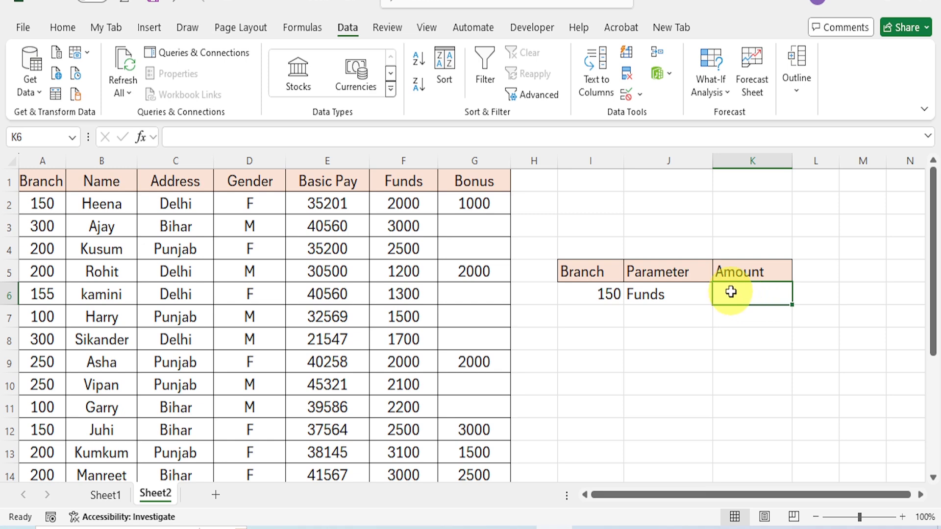
pyautogui.click(695, 295)
pyautogui.click(719, 297)
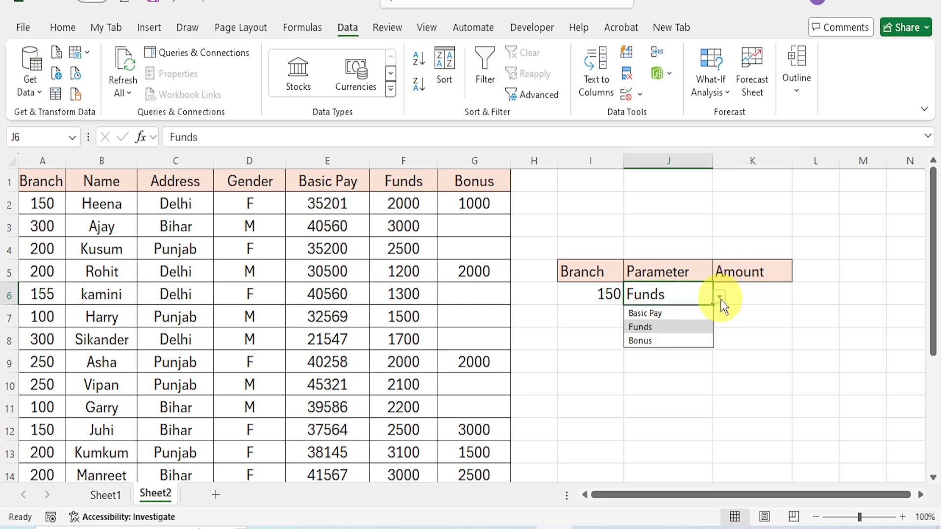
pyautogui.click(687, 314)
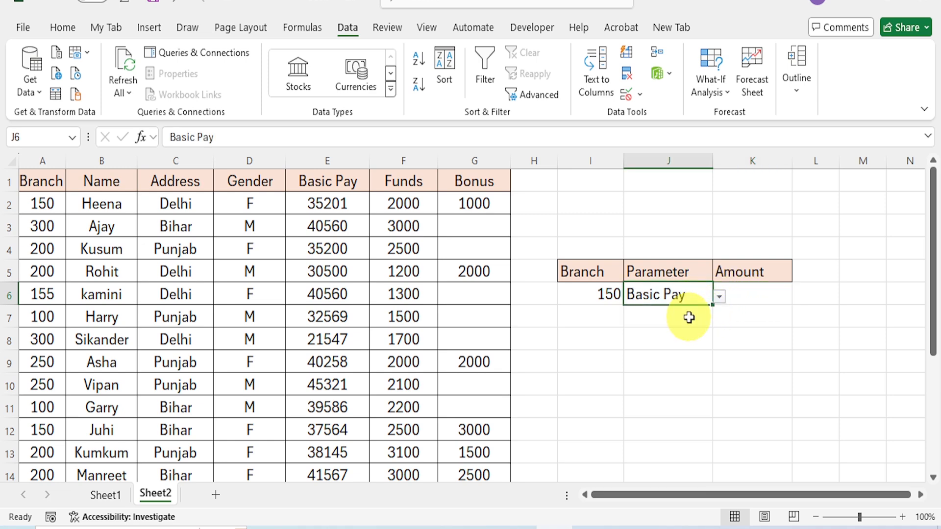
# Step: Start a SUMIFS formula in Amount cell K6 with the Basic Pay values E2:E21 as the sum range
pyautogui.click(756, 294)
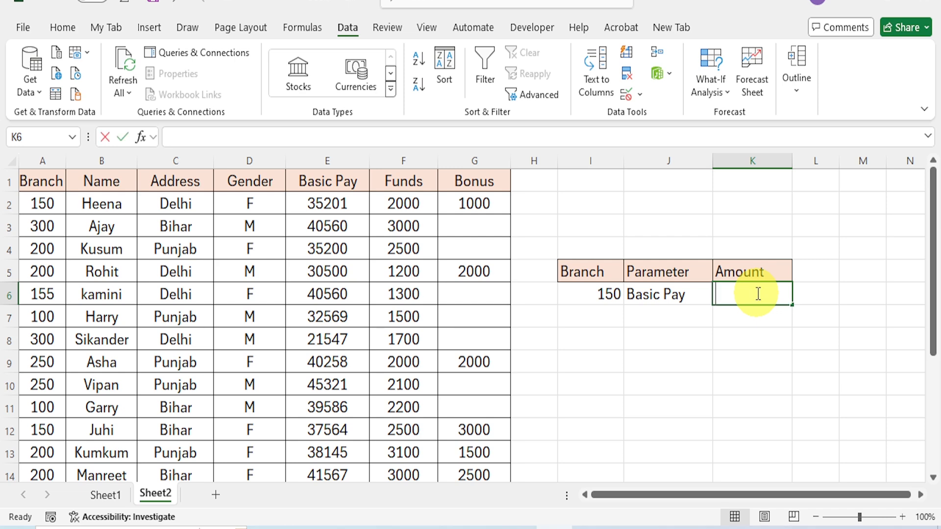
pyautogui.write('=sumifs')
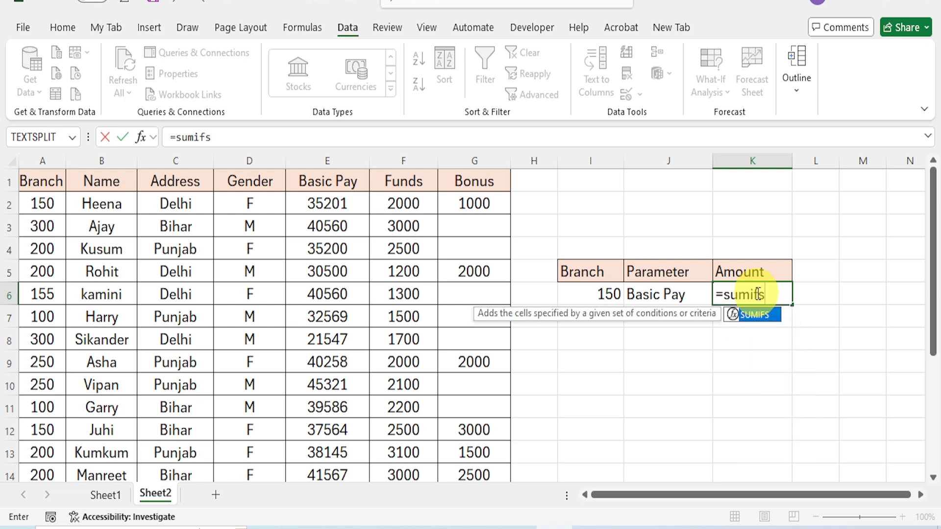
pyautogui.write('(')
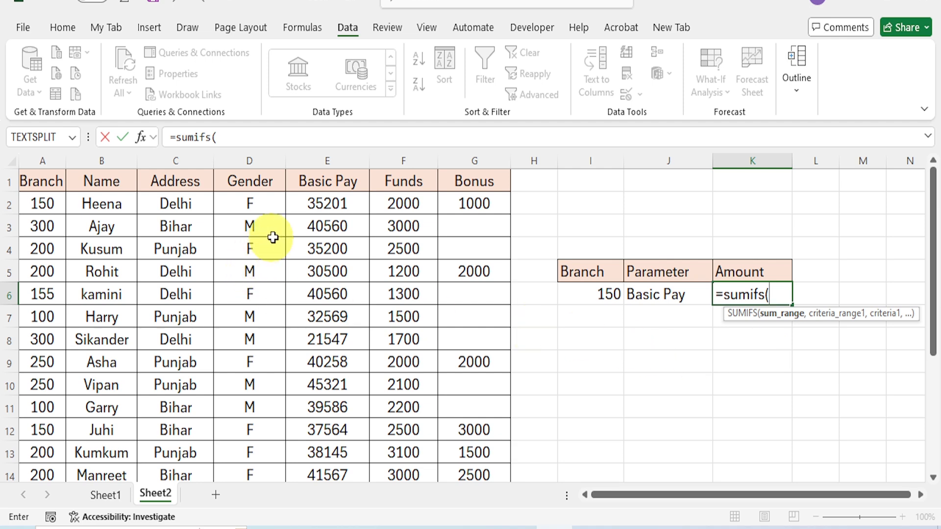
pyautogui.click(329, 205)
pyautogui.moveTo(329, 205); pyautogui.dragTo(330, 441)
pyautogui.scroll(3, 689, 401)
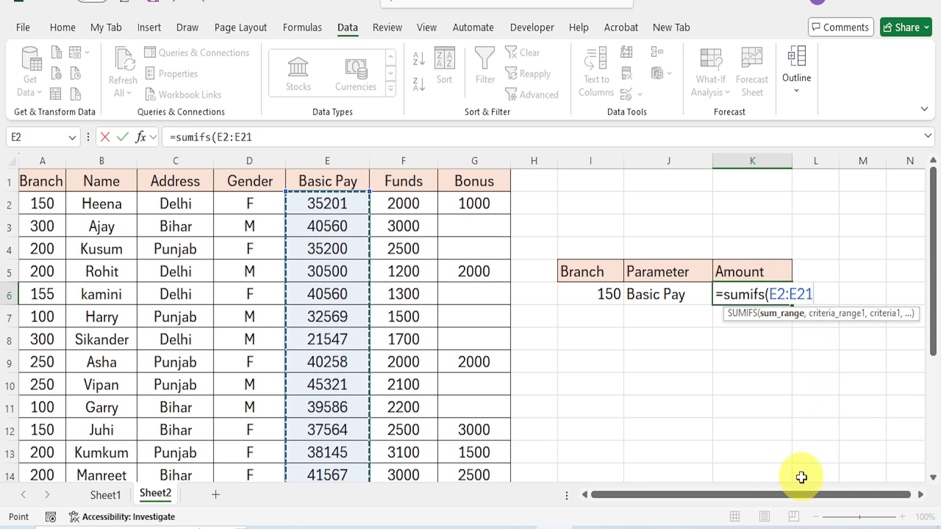
pyautogui.write(',')
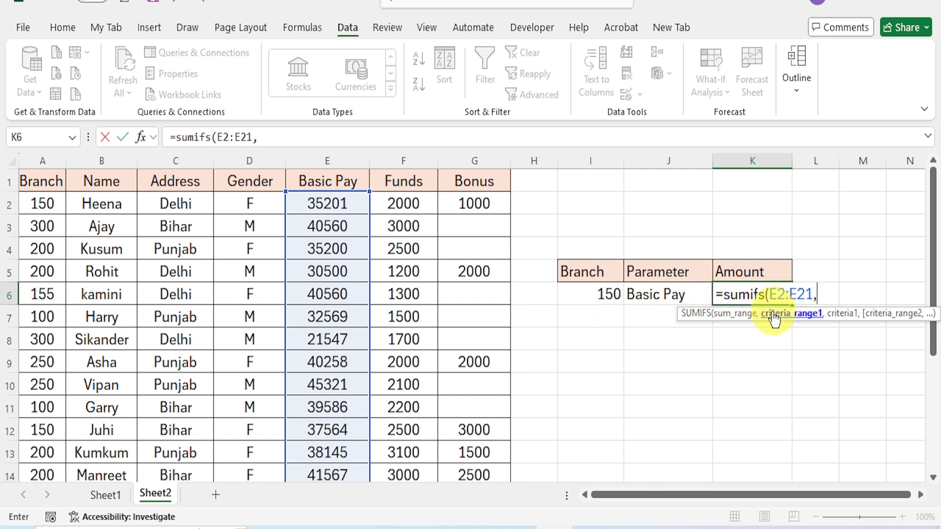
# Step: Complete the SUMIFS formula with Branch values A2:A21 as the criteria range and cell I6 as the criterion
pyautogui.moveTo(34, 202); pyautogui.dragTo(66, 454)
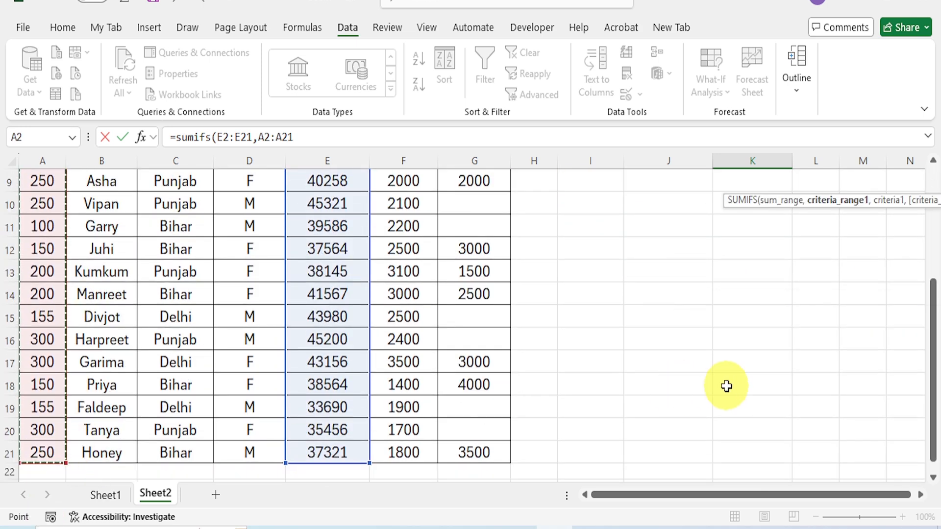
pyautogui.scroll(3, 725, 385)
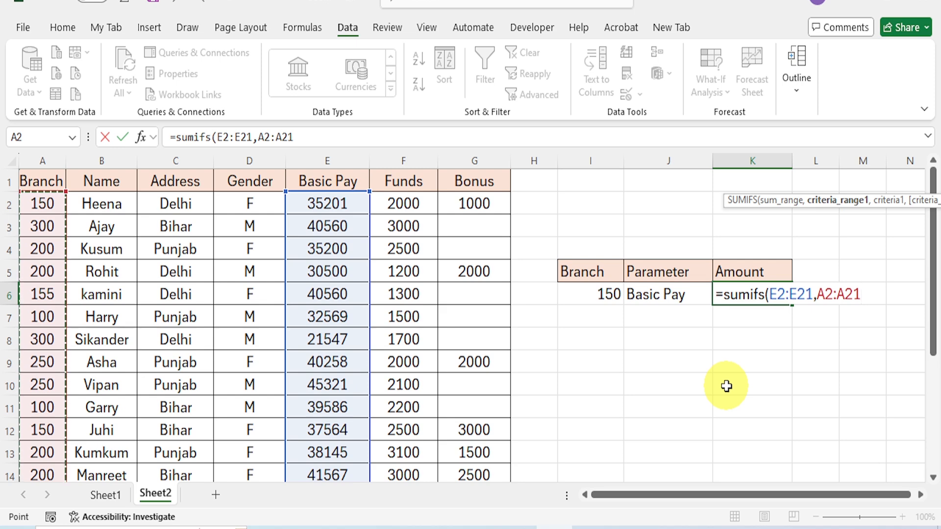
pyautogui.write(',')
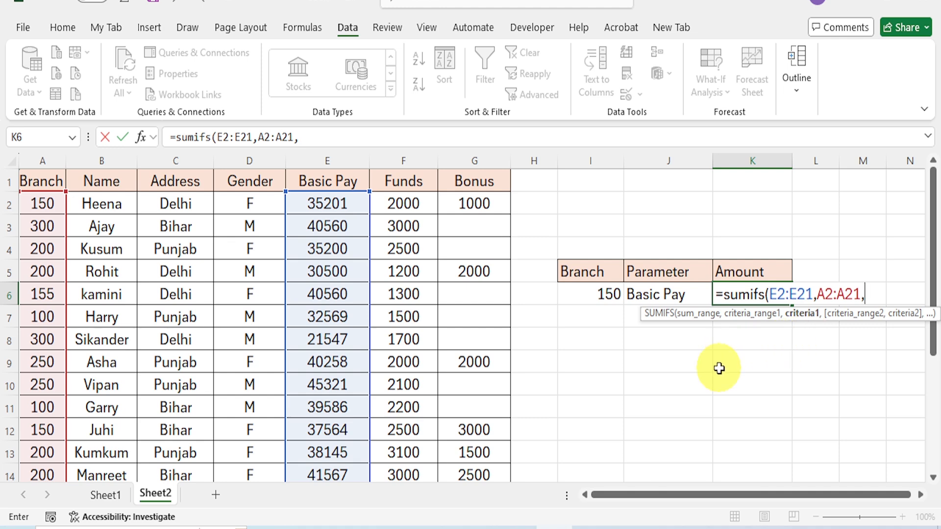
pyautogui.click(593, 299)
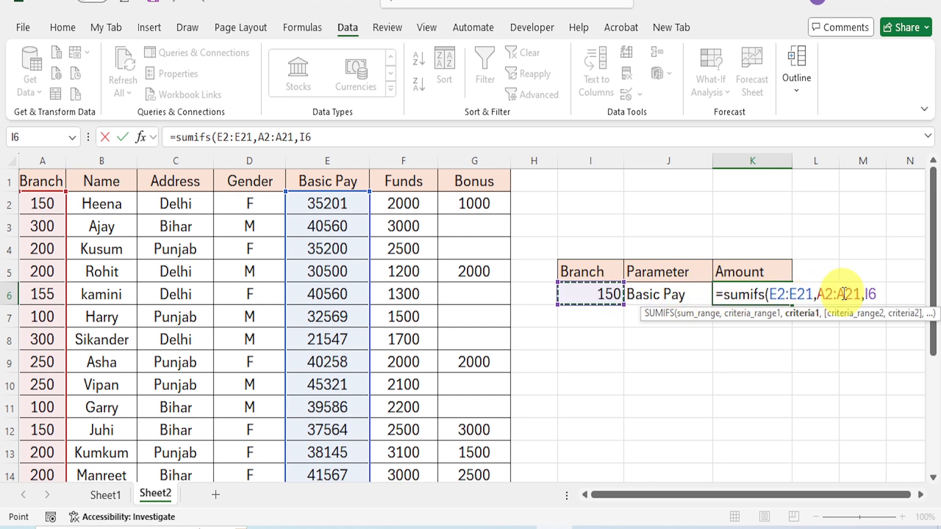
pyautogui.write(')')
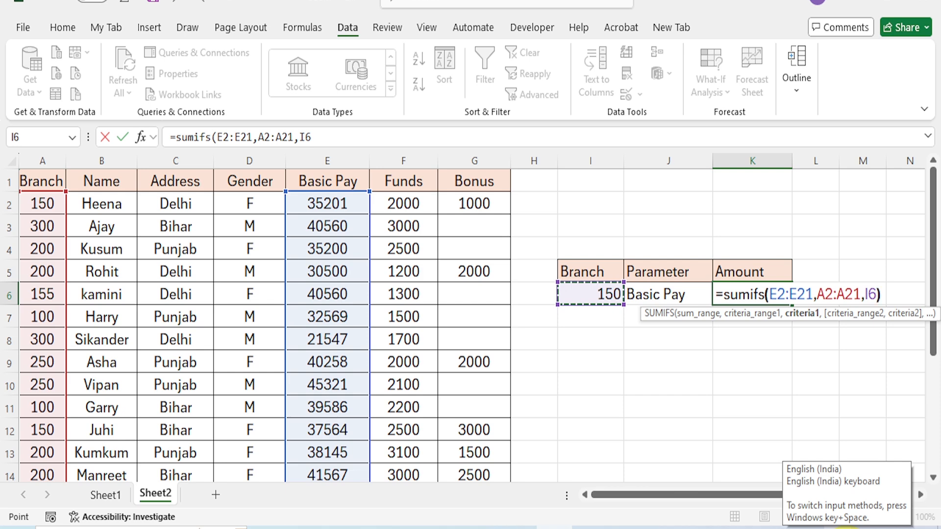
pyautogui.press('Return')
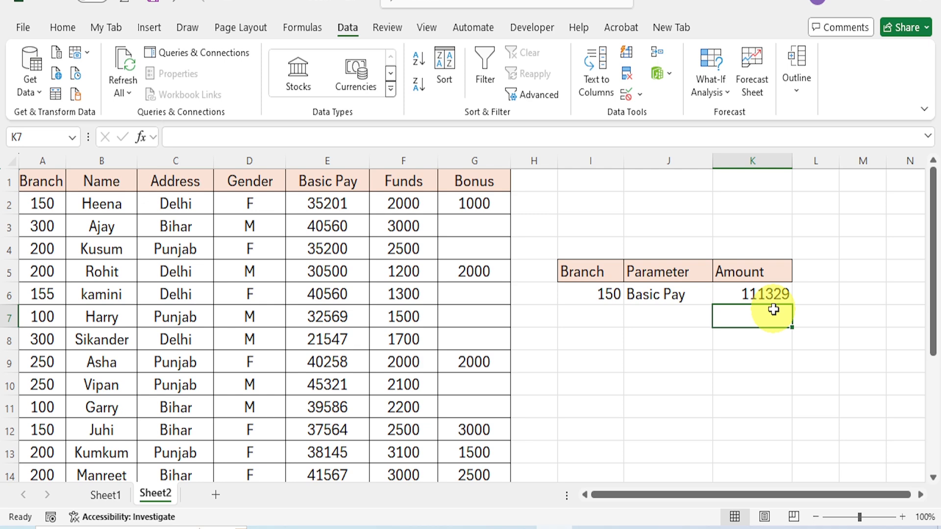
# Step: Test the Amount formula by switching the Parameter in J6 to Funds, and finally to Bonus
pyautogui.click(679, 298)
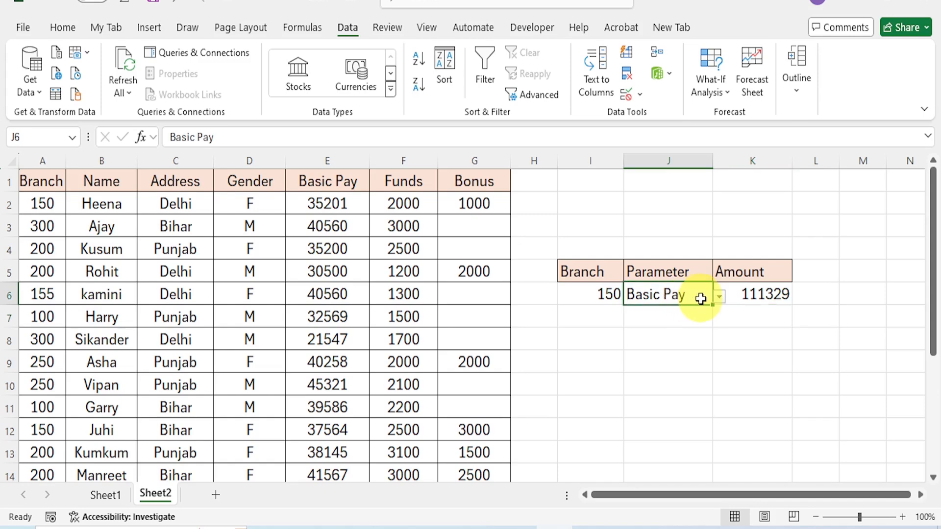
pyautogui.click(719, 298)
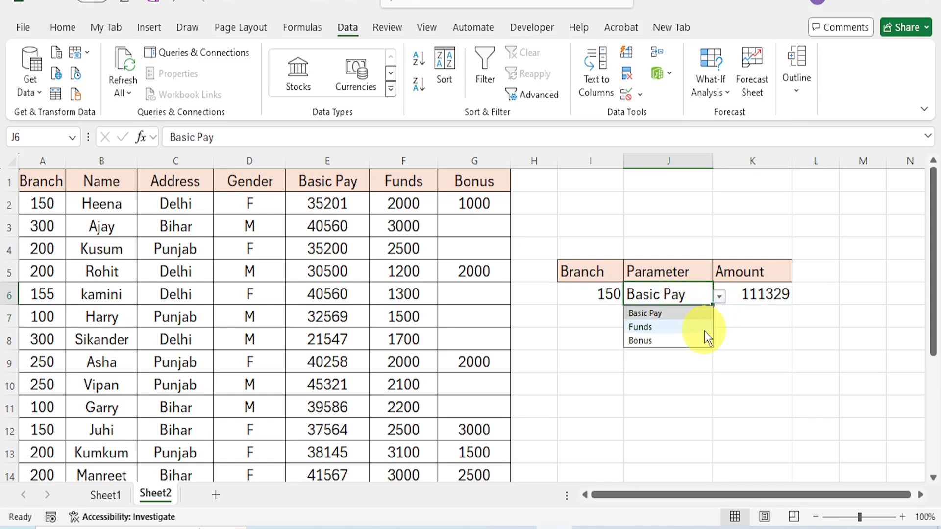
pyautogui.click(704, 326)
pyautogui.click(719, 296)
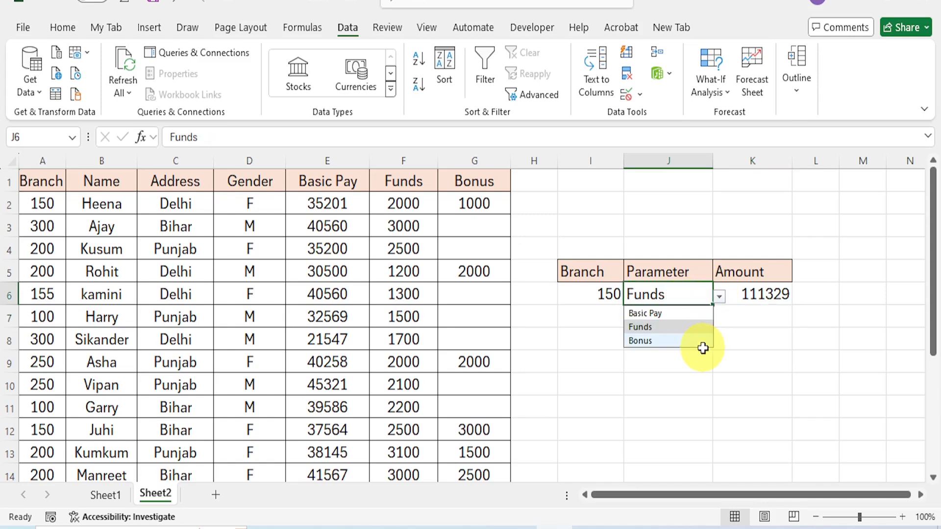
pyautogui.click(696, 342)
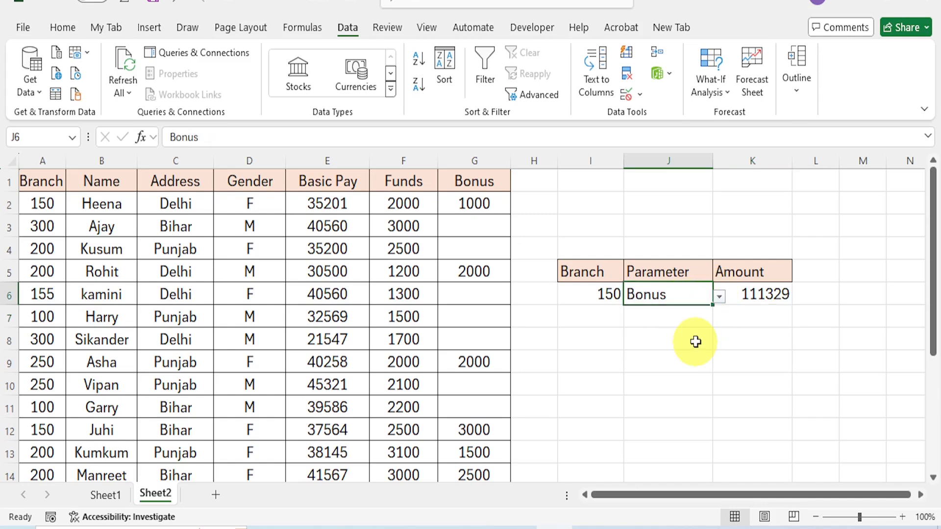
# Step: Edit the SUMIFS formula in Amount cell K6 and remove its sum range E2:E21
pyautogui.click(750, 305)
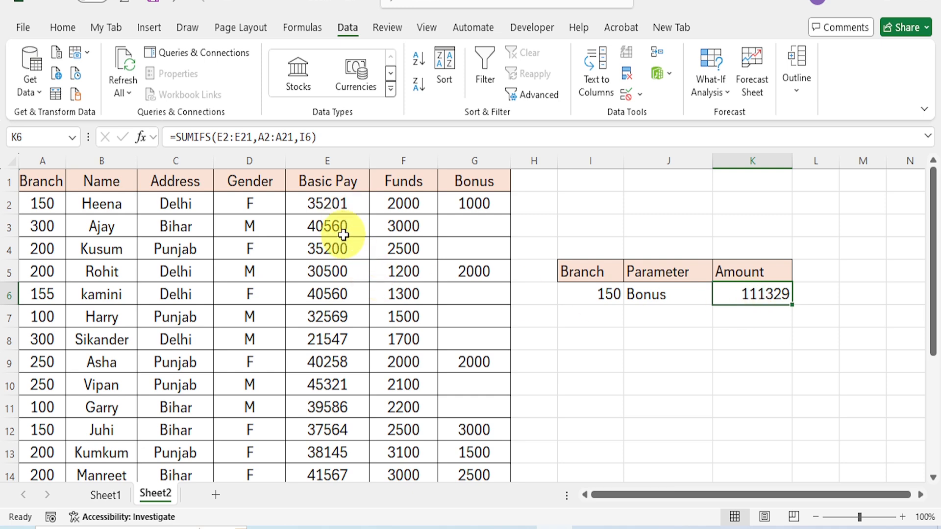
pyautogui.click(756, 295)
pyautogui.doubleClick(755, 295)
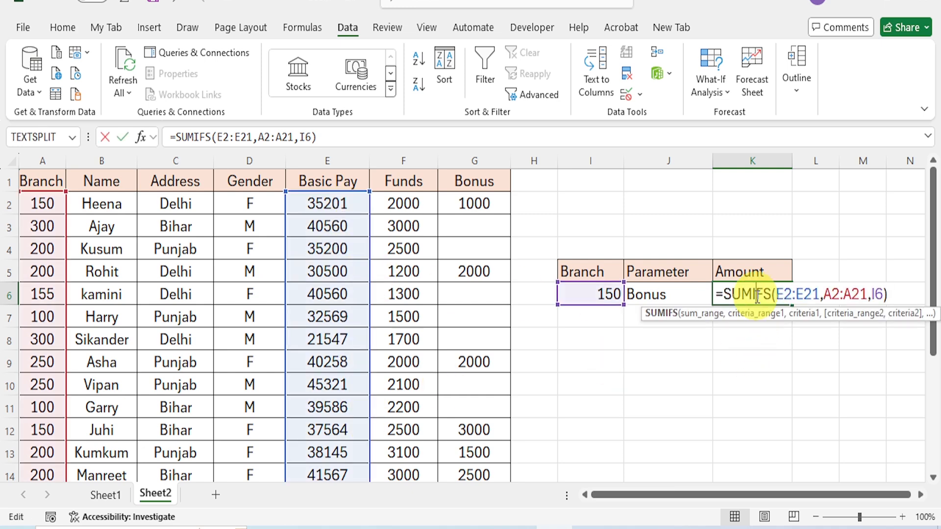
pyautogui.click(820, 294)
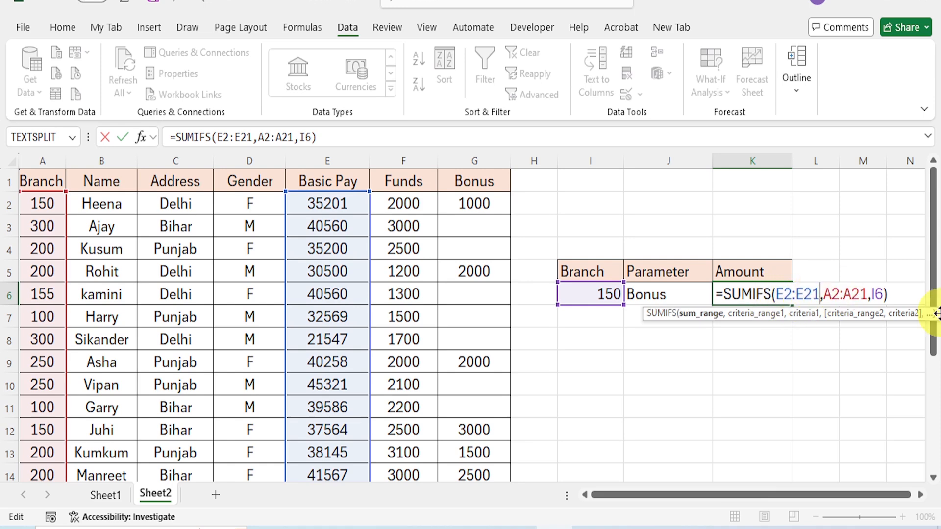
pyautogui.press('BackSpace')
pyautogui.press('BackSpace')
pyautogui.press('BackSpace')
pyautogui.press('BackSpace')
pyautogui.press('BackSpace')
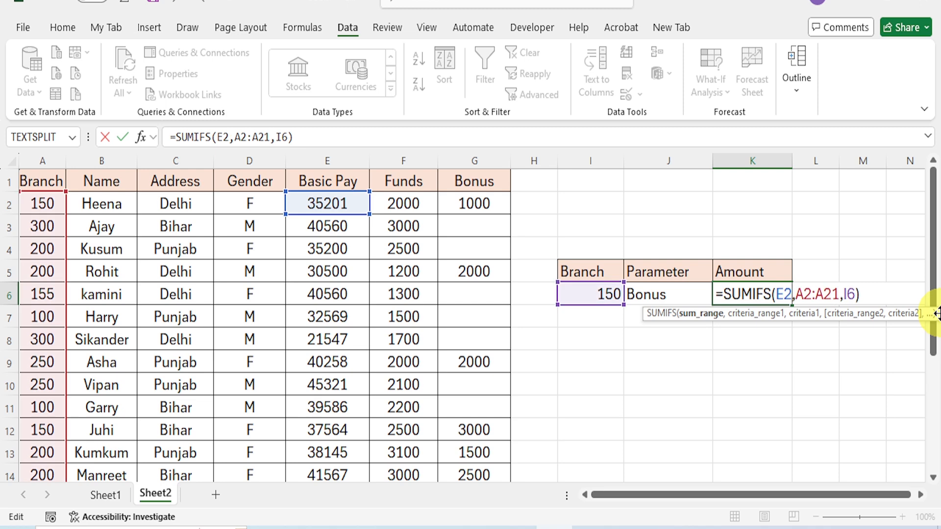
pyautogui.press('BackSpace')
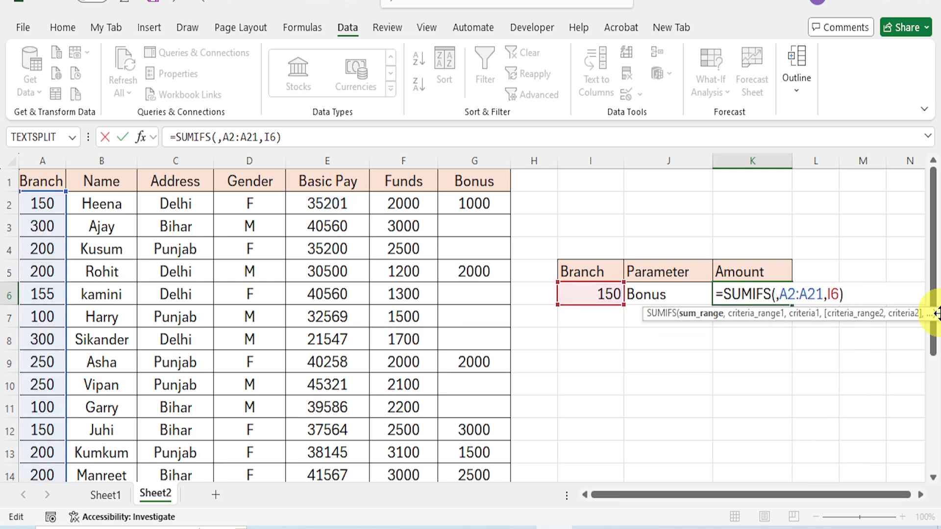
# Step: Start an INDEX function as the sum range in K6, using E2:G21 as the array and leaving the row number blank
pyautogui.write('index')
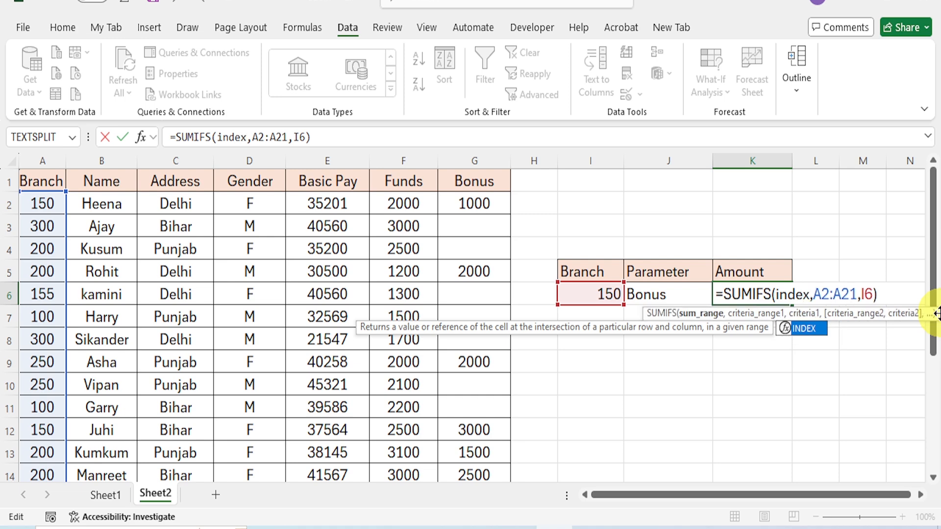
pyautogui.write('(')
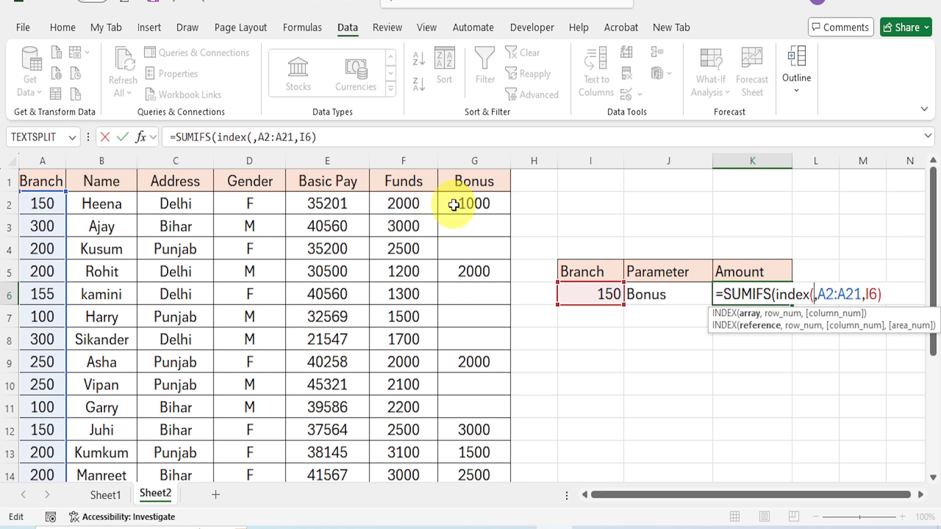
pyautogui.moveTo(342, 203); pyautogui.dragTo(487, 421)
pyautogui.scroll(3, 578, 368)
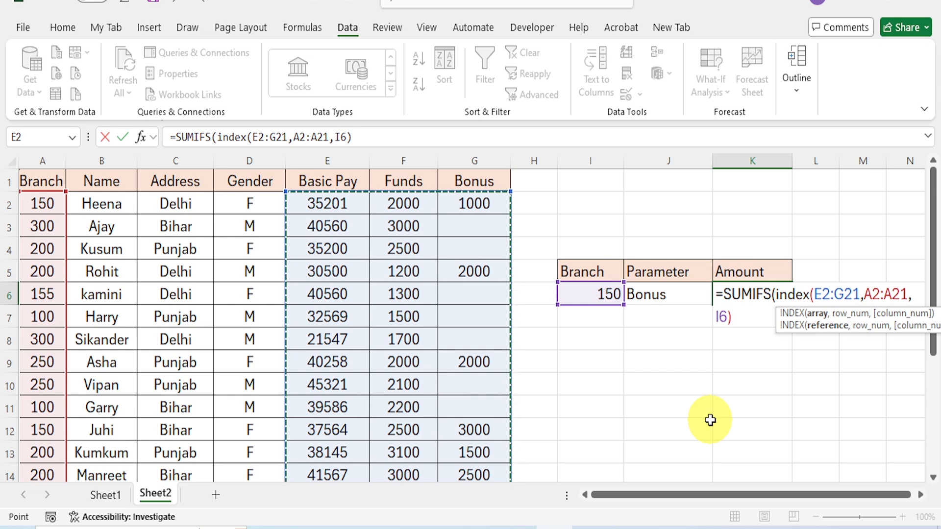
pyautogui.write(',')
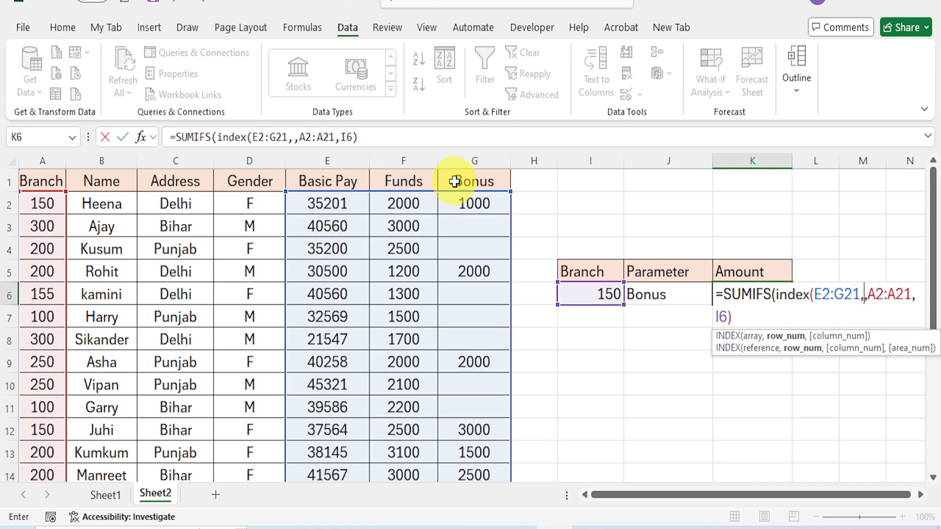
pyautogui.write(',')
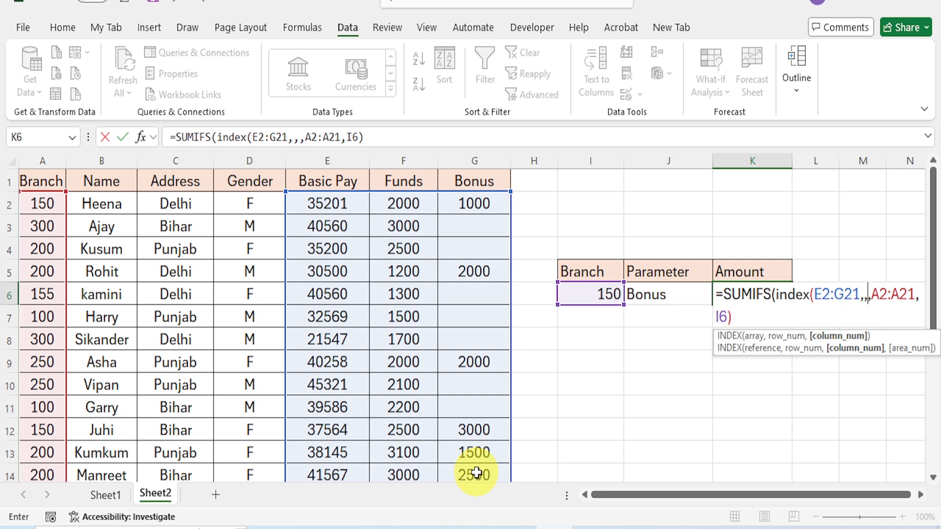
# Step: Nest a MATCH function as the INDEX column number, looking up J6 in the headers E1:G1
pyautogui.write('matc')
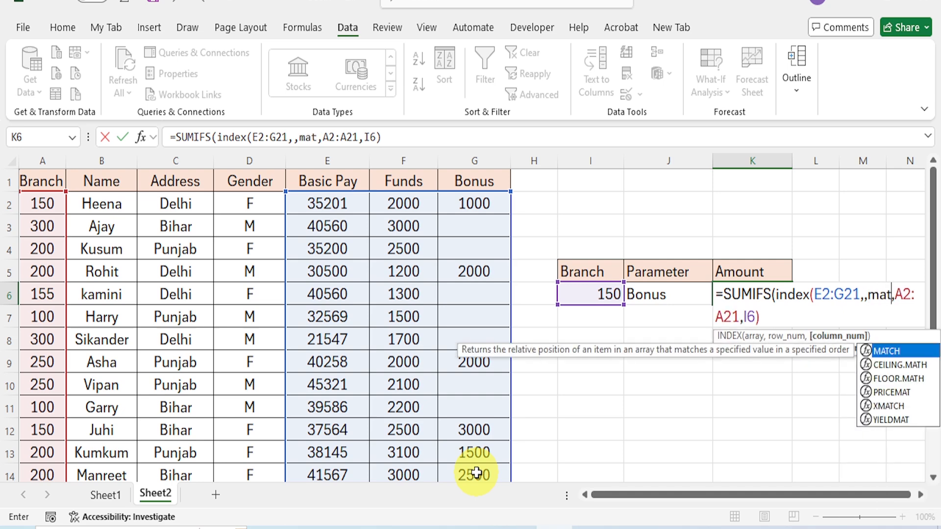
pyautogui.write('h')
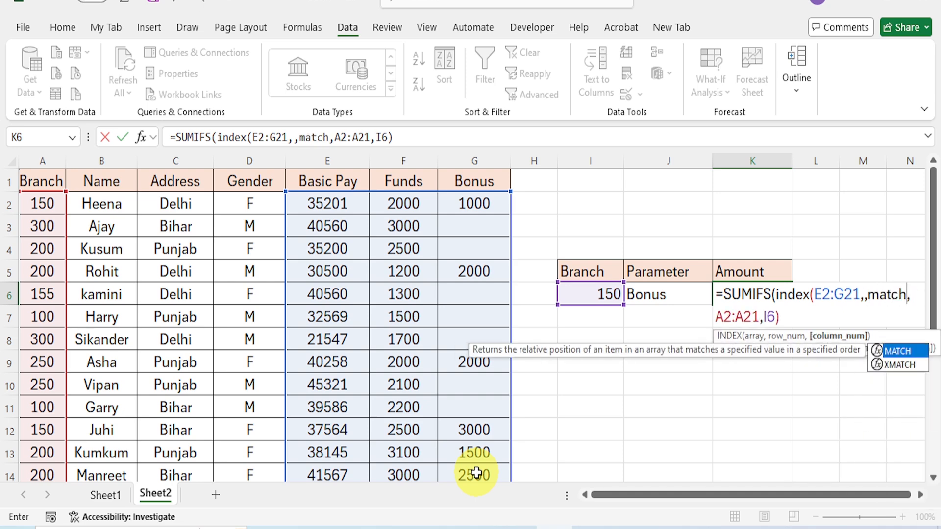
pyautogui.write('(')
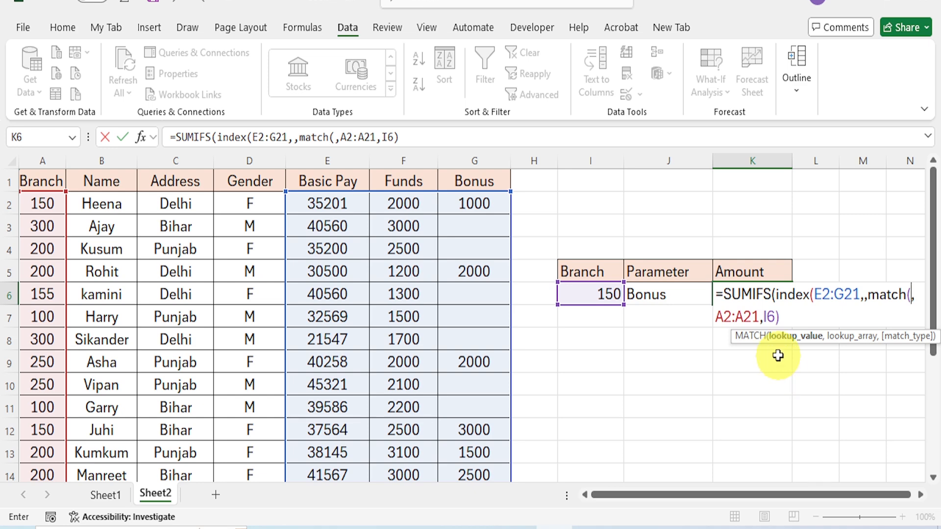
pyautogui.click(668, 294)
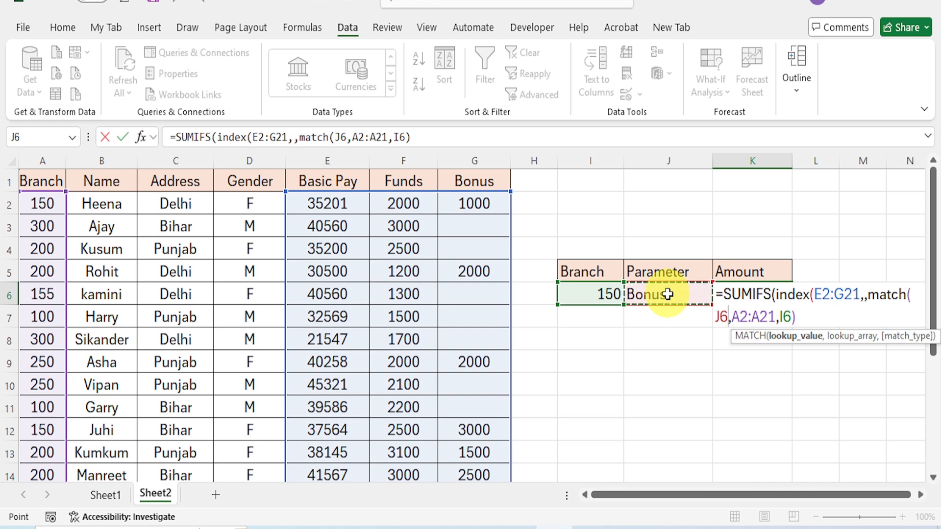
pyautogui.write(',')
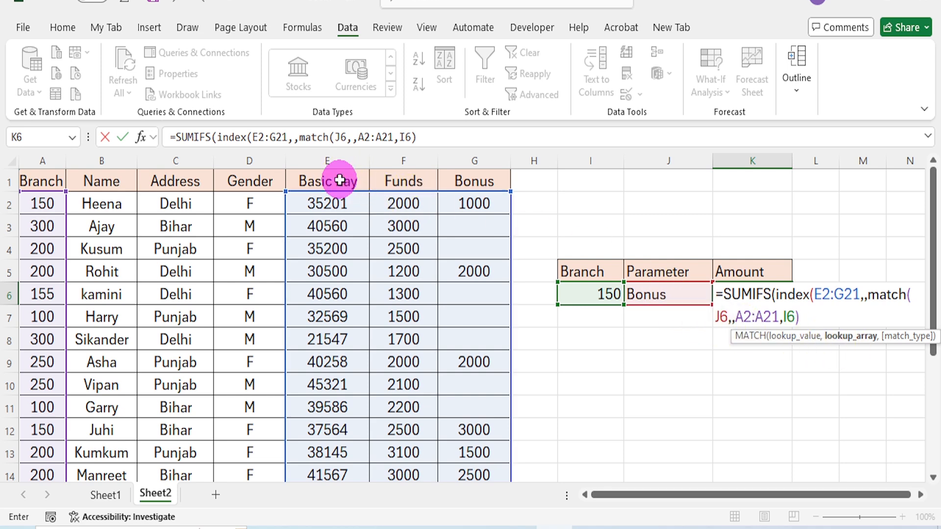
pyautogui.moveTo(339, 180); pyautogui.dragTo(457, 184)
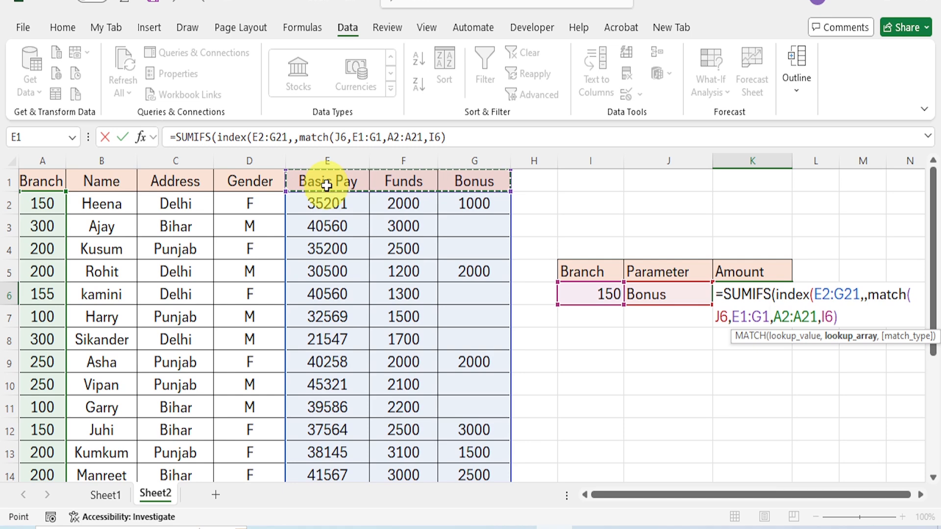
# Step: Set the MATCH type to 0 for an exact match, close both nested functions, and enter the K6 formula
pyautogui.write(',')
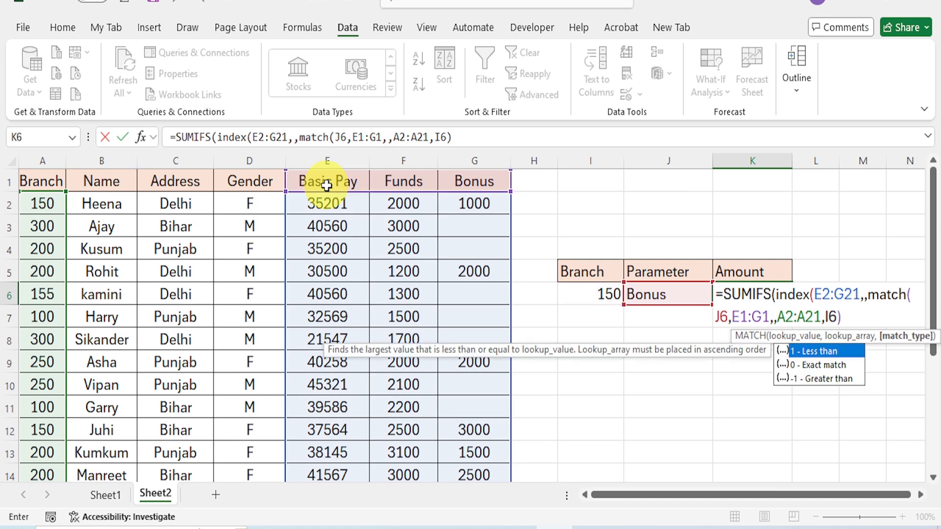
pyautogui.write('0')
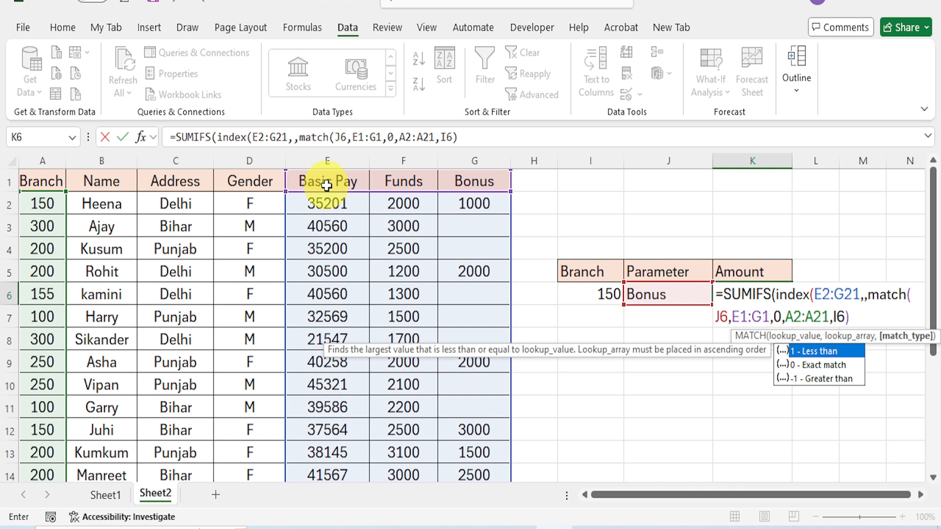
pyautogui.write(')')
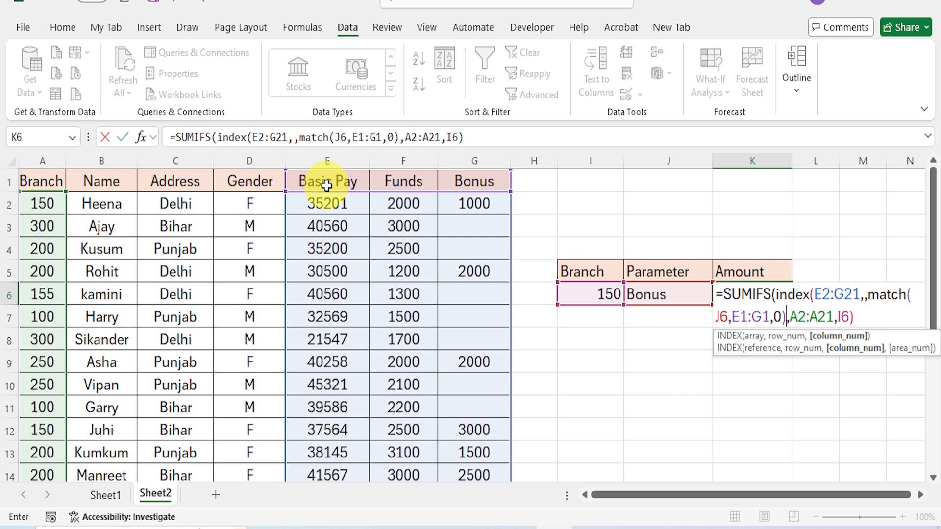
pyautogui.write(')')
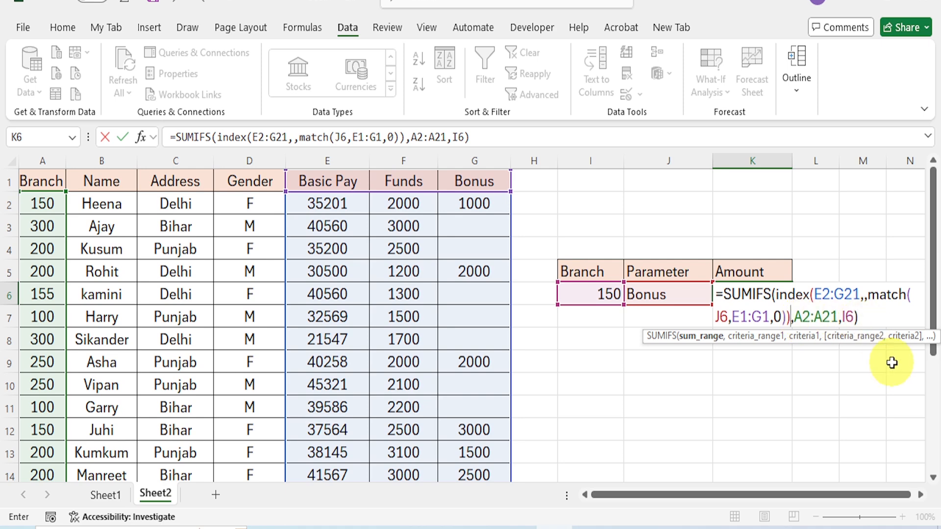
pyautogui.press('Return')
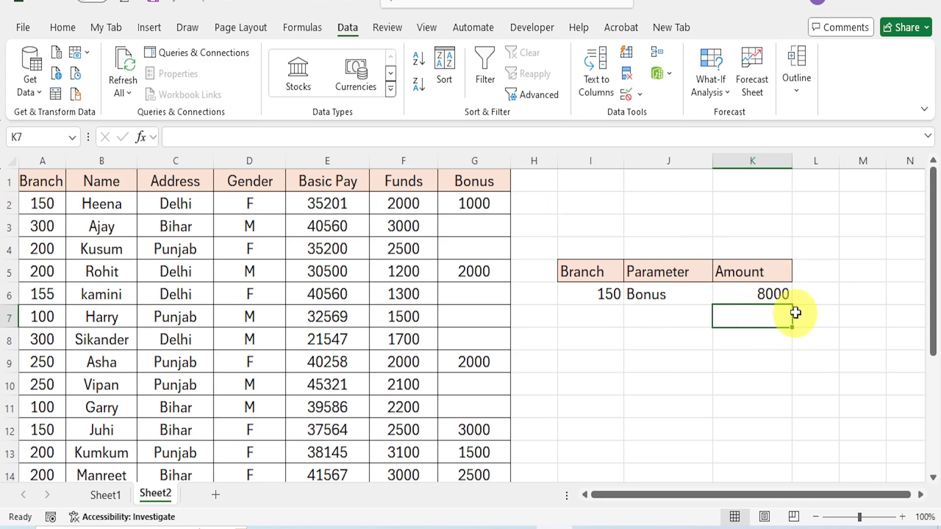
# Step: Check the Amount result against the Bonus values of the branch 150 rows in G2, G12 and G18
pyautogui.click(51, 201)
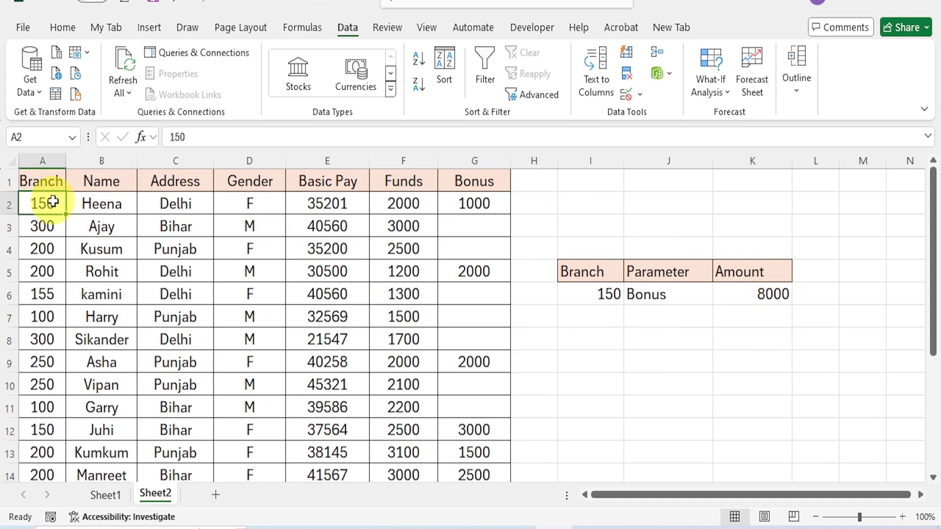
pyautogui.click(486, 204)
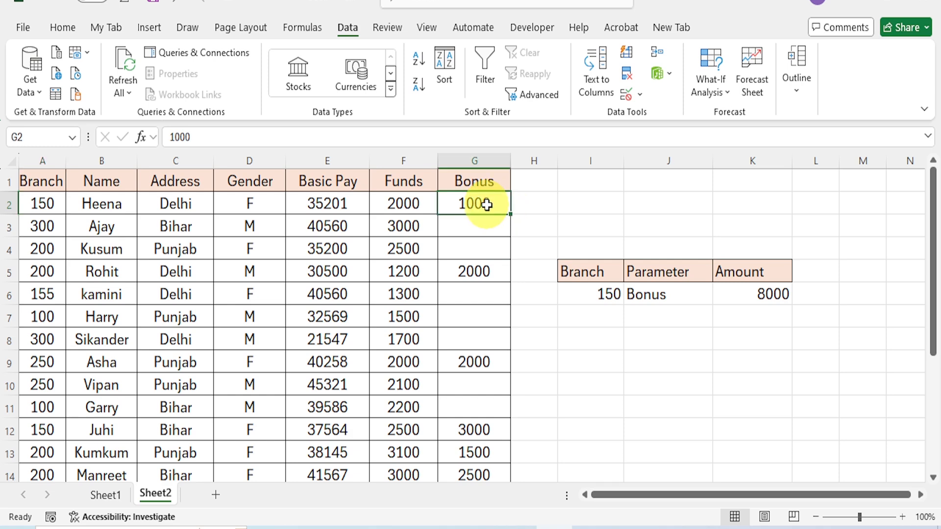
pyautogui.scroll(-1, 486, 203)
pyautogui.scroll(-1, 475, 287)
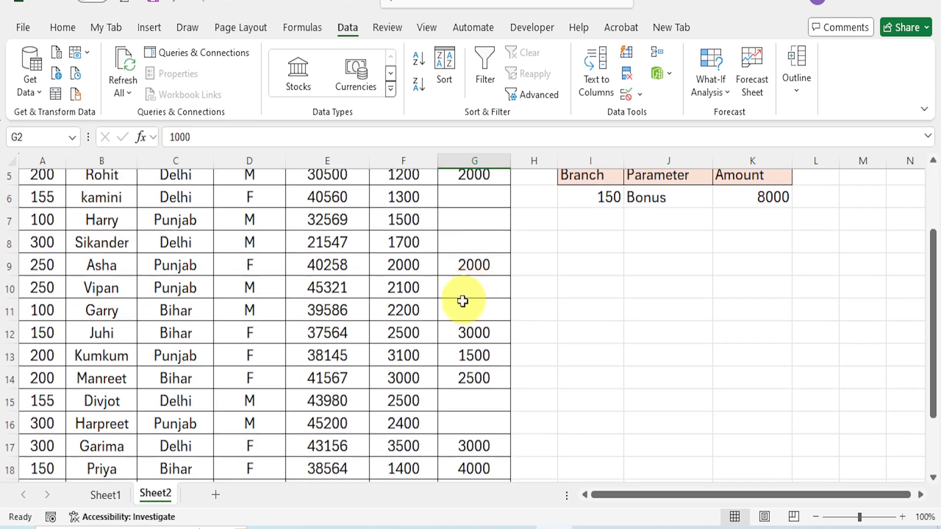
pyautogui.click(40, 335)
pyautogui.click(467, 338)
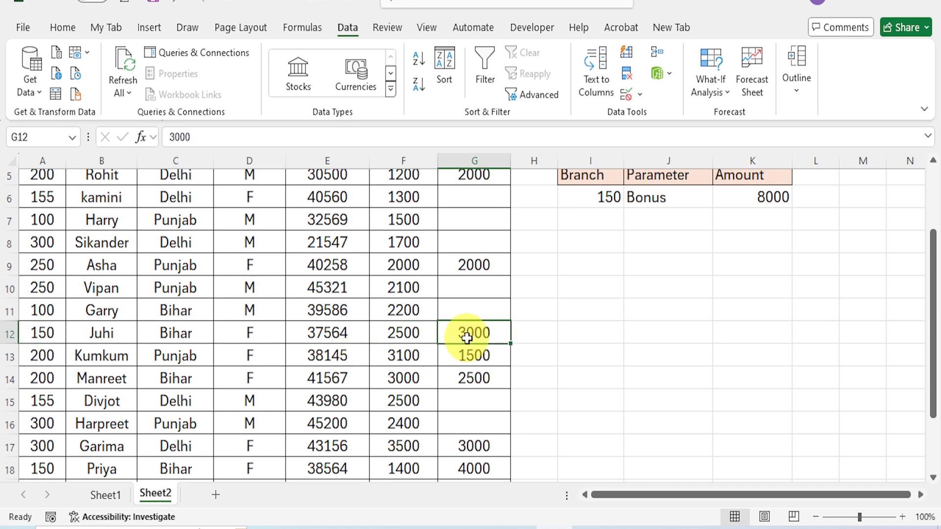
pyautogui.scroll(-1, 466, 338)
pyautogui.click(466, 422)
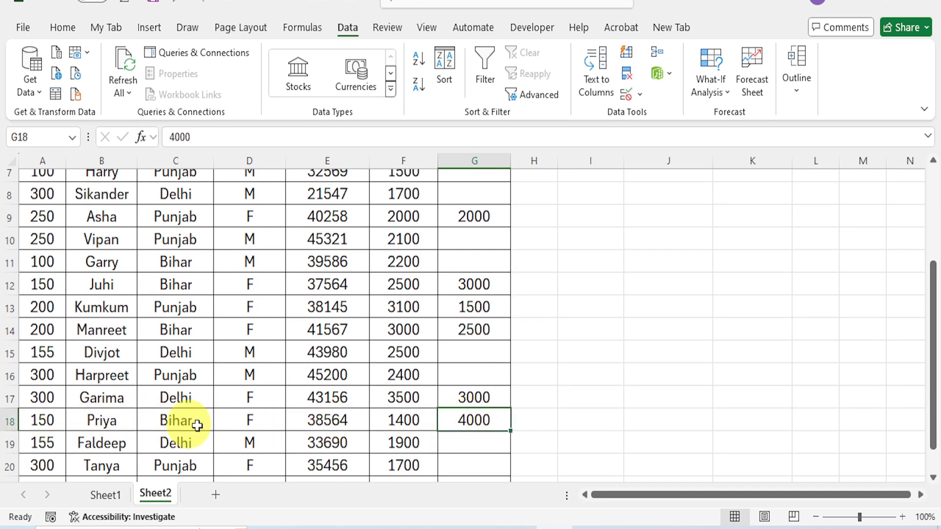
pyautogui.scroll(2, 661, 384)
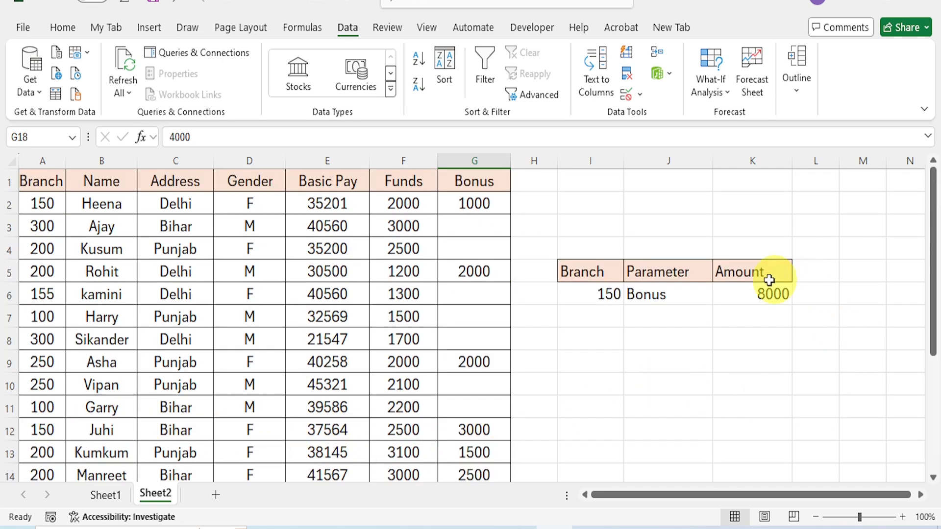
# Step: Test the dynamic formula by switching the Parameter in J6 to Funds, and finally to Basic Pay
pyautogui.click(687, 297)
pyautogui.click(719, 297)
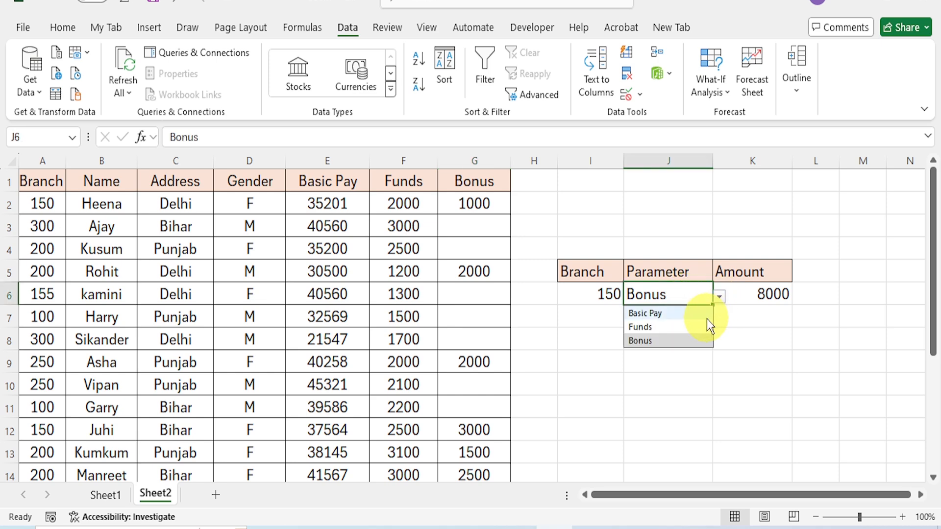
pyautogui.click(689, 327)
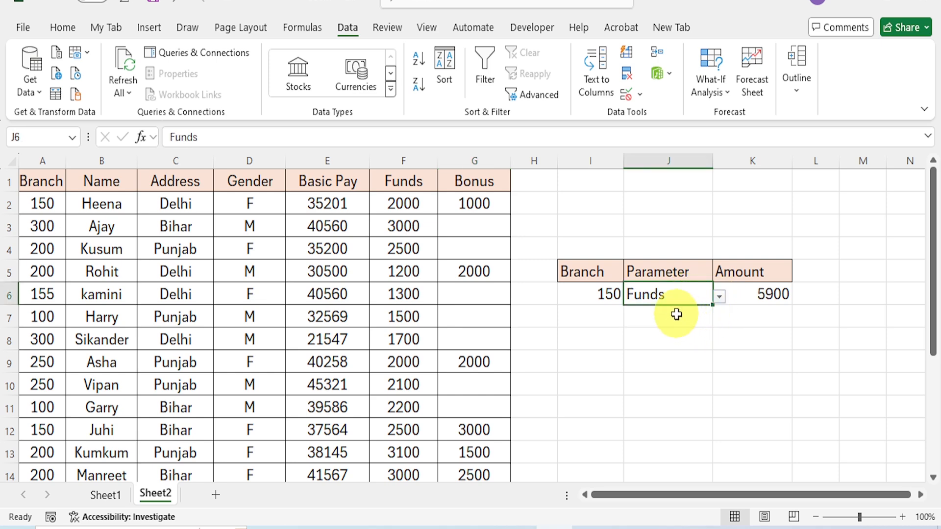
pyautogui.click(720, 297)
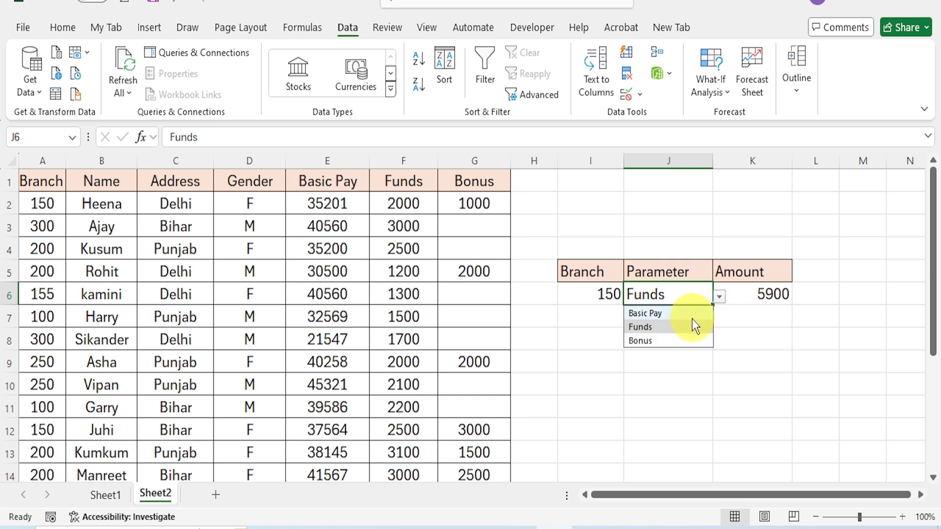
pyautogui.click(669, 316)
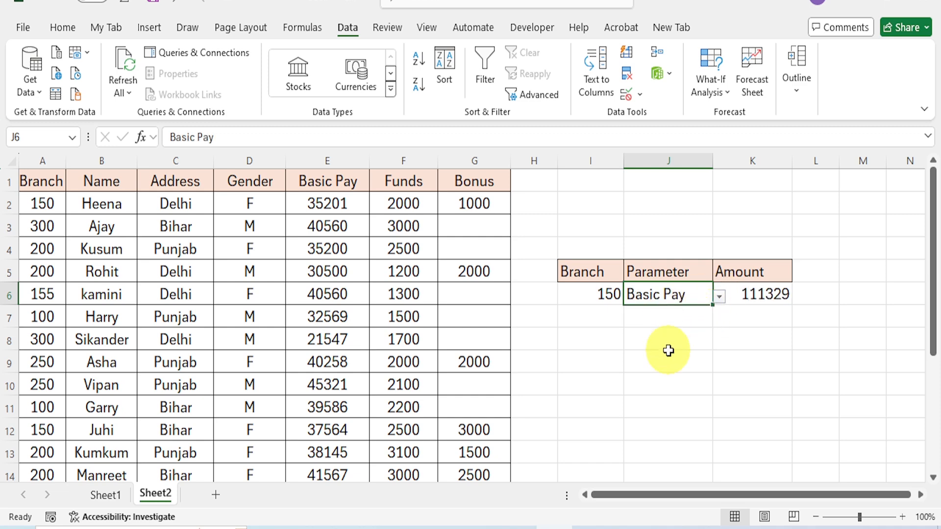
# Step: Set the Branch in cell I6 to 200 and make a choice from the Parameter list in J6
pyautogui.click(608, 297)
pyautogui.write('200')
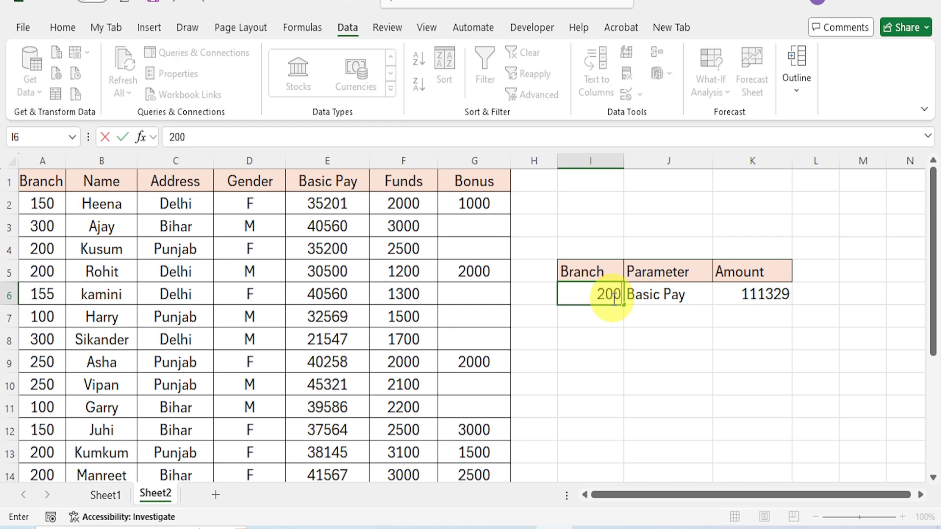
pyautogui.press('Return')
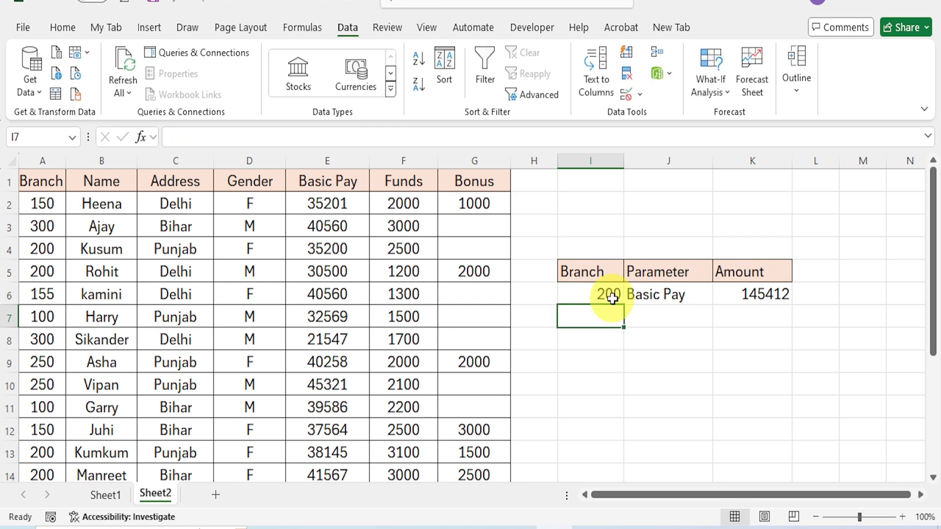
pyautogui.click(689, 296)
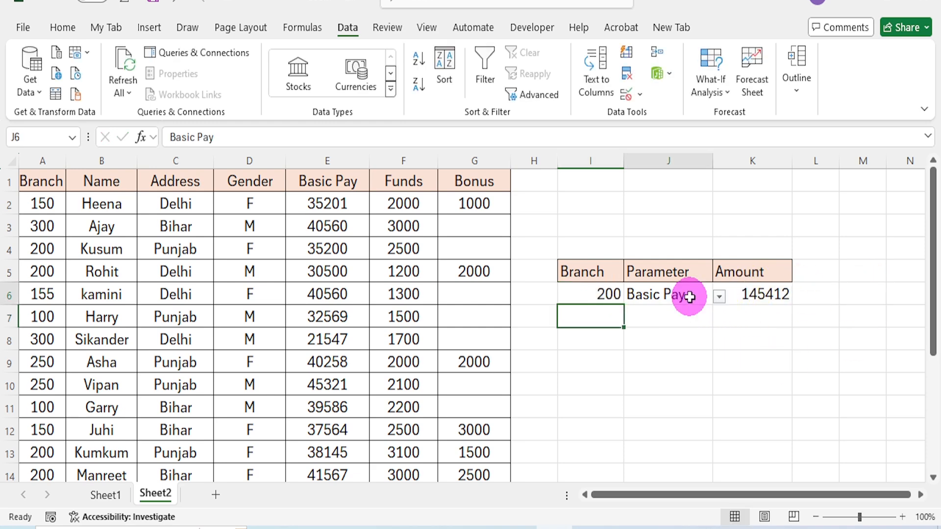
pyautogui.click(719, 298)
pyautogui.click(700, 324)
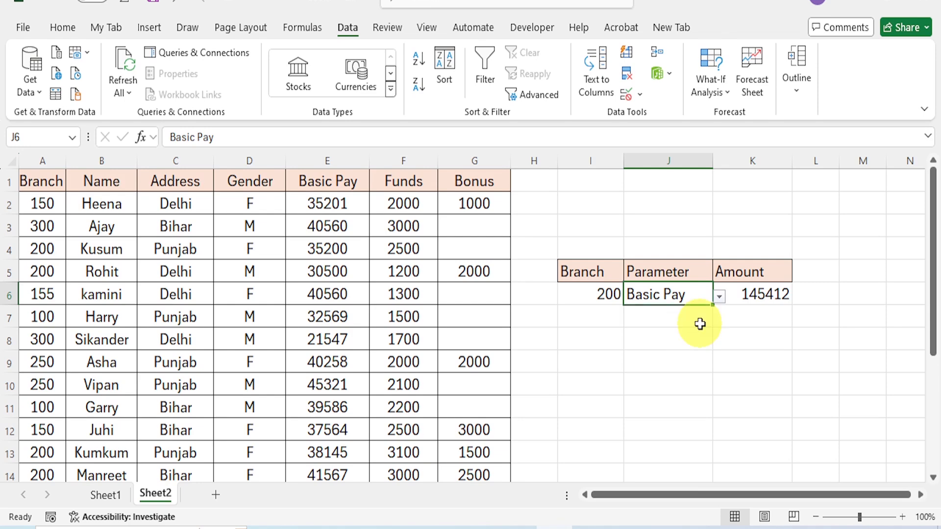
# Step: Test the K6 formula for branch 200 by switching the Parameter in J6 to Funds and finally to Bonus
pyautogui.click(720, 299)
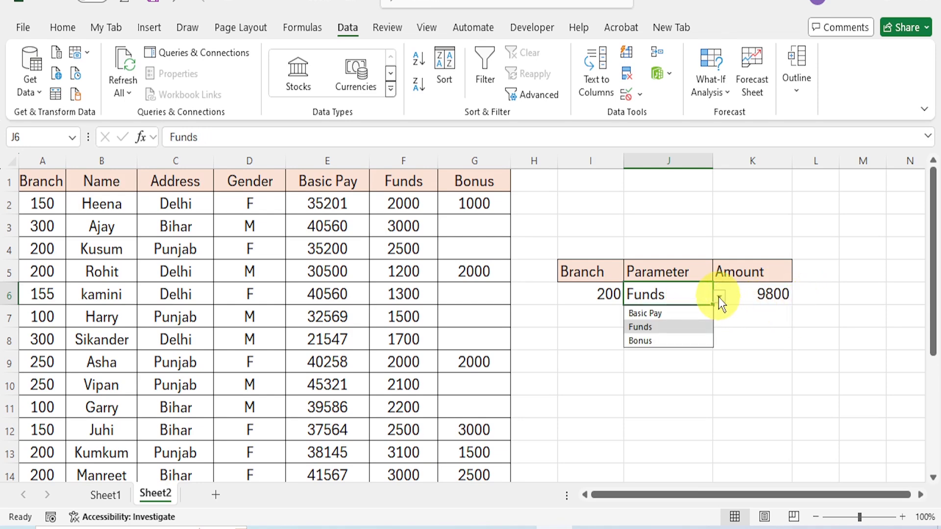
pyautogui.click(675, 342)
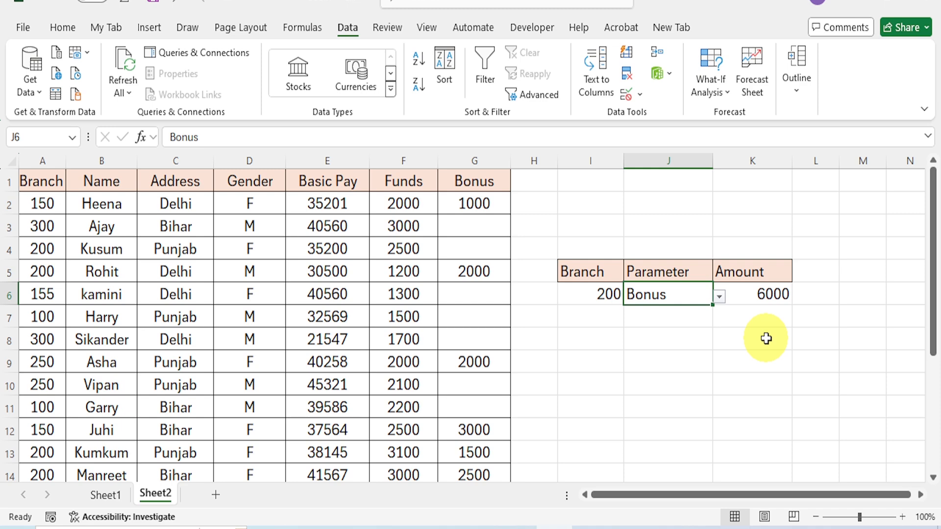
# Step: Copy the complete SUMIFS formula text from K6 and enter it unchanged in cell K8
pyautogui.click(773, 292)
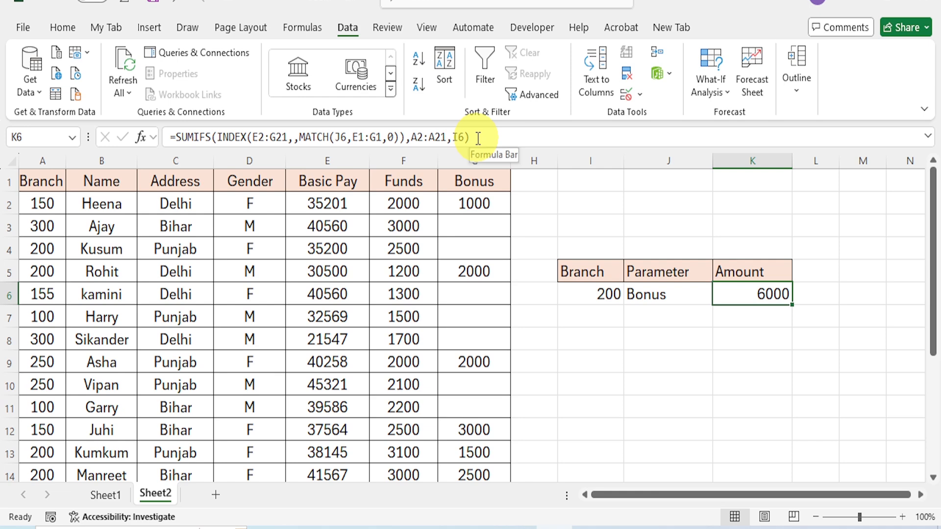
pyautogui.moveTo(479, 137); pyautogui.dragTo(163, 137)
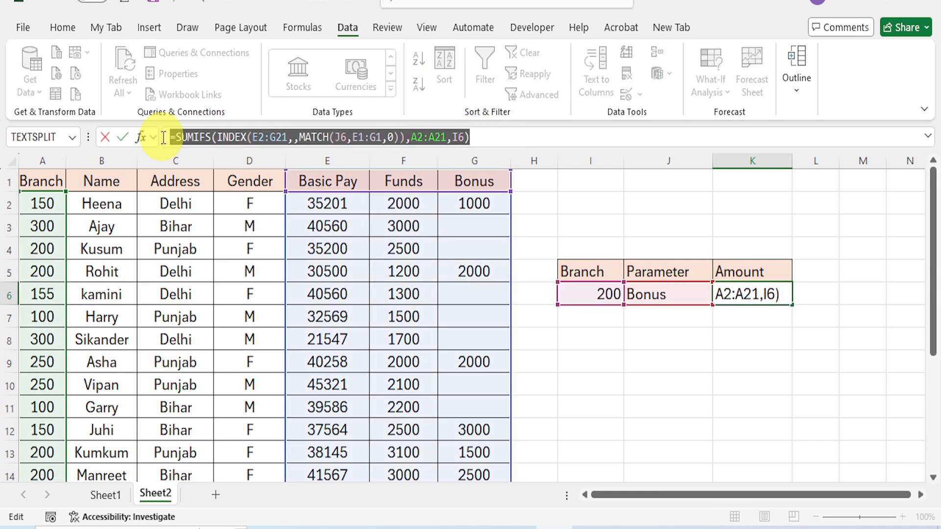
pyautogui.hotkey('ctrl', 'c')
pyautogui.press('Escape')
pyautogui.doubleClick(717, 343)
pyautogui.hotkey('ctrl', 'v')
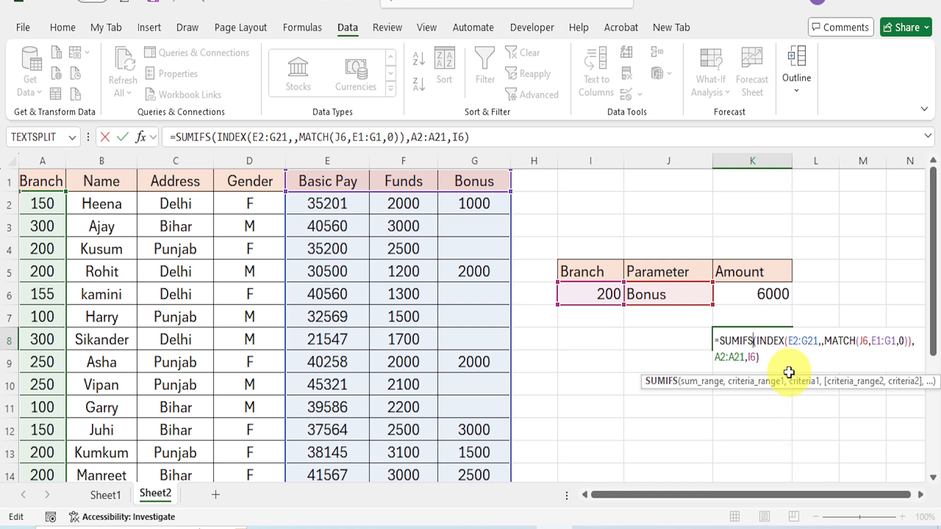
pyautogui.click(836, 300)
# Step: Increase the font size of cell K8 to 16
pyautogui.click(751, 342)
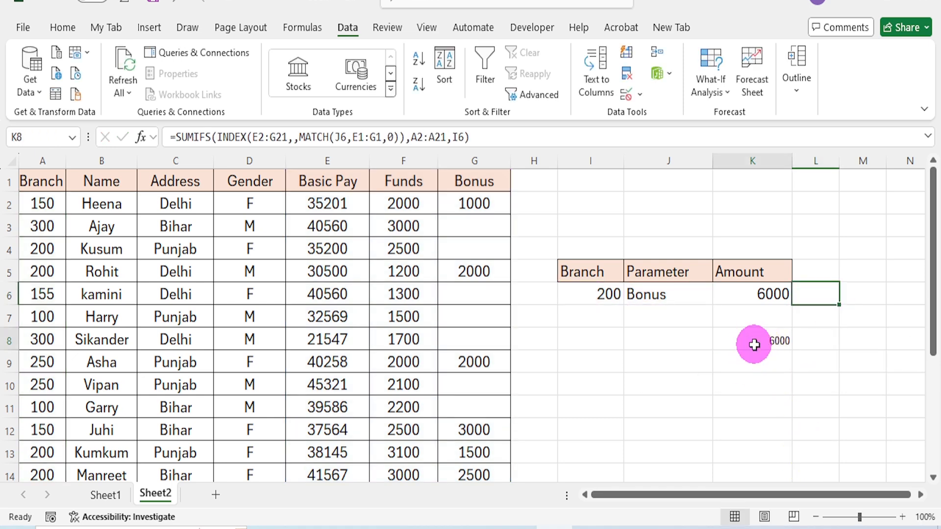
pyautogui.click(64, 28)
pyautogui.click(224, 60)
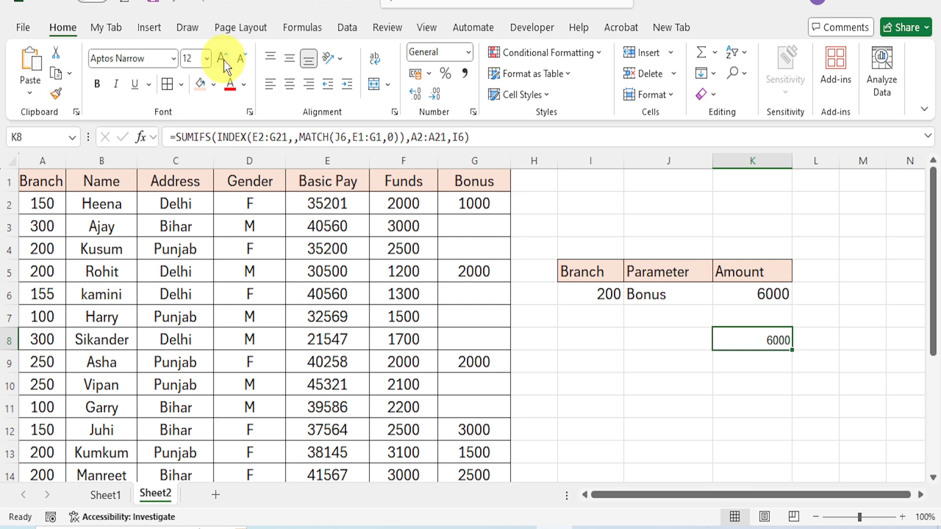
pyautogui.click(223, 60)
pyautogui.click(223, 59)
pyautogui.click(781, 422)
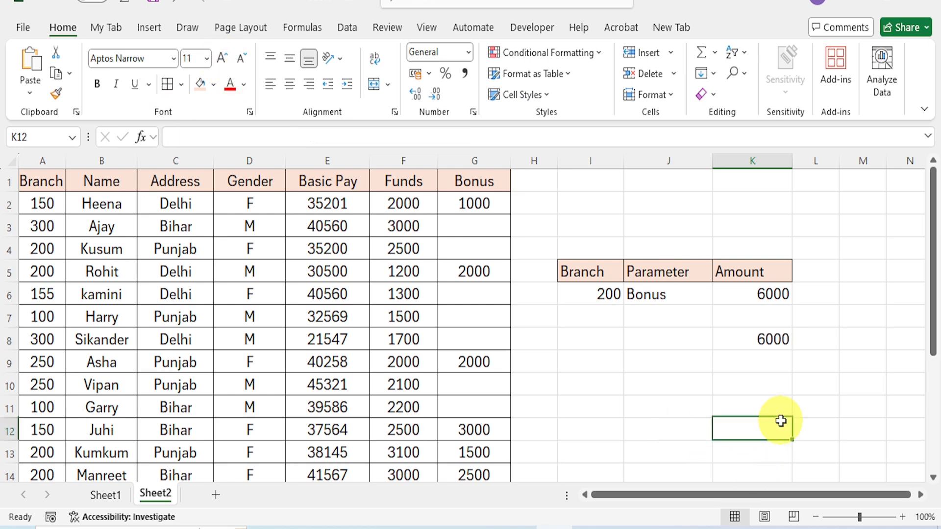
# Step: Open the K8 formula for editing and delete everything inside INDEX, keeping A2:A21 and I6 as the SUMIFS criteria
pyautogui.doubleClick(770, 343)
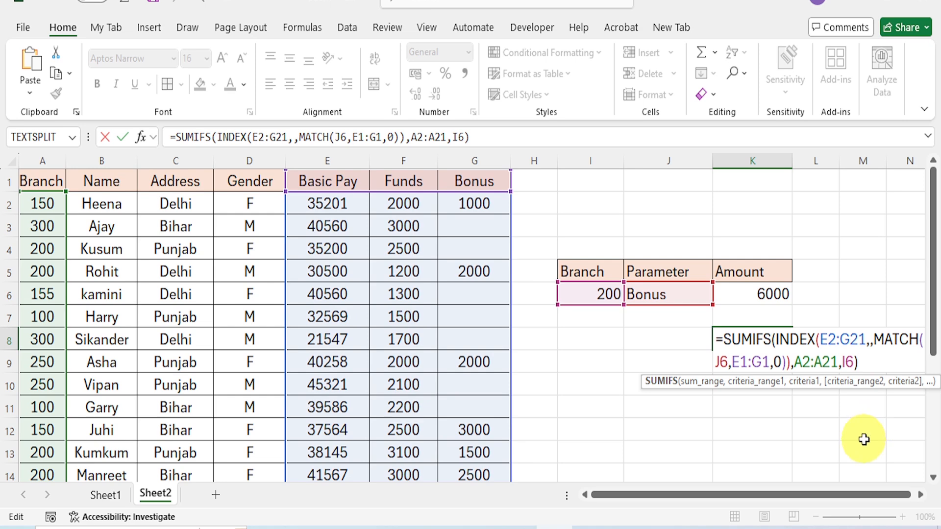
pyautogui.click(822, 337)
pyautogui.press('Delete')
pyautogui.press('Delete')
pyautogui.press('Delete')
pyautogui.press('Delete')
pyautogui.press('Delete')
pyautogui.press('Delete')
pyautogui.press('Delete')
pyautogui.press('Delete')
pyautogui.press('Delete')
pyautogui.press('Delete')
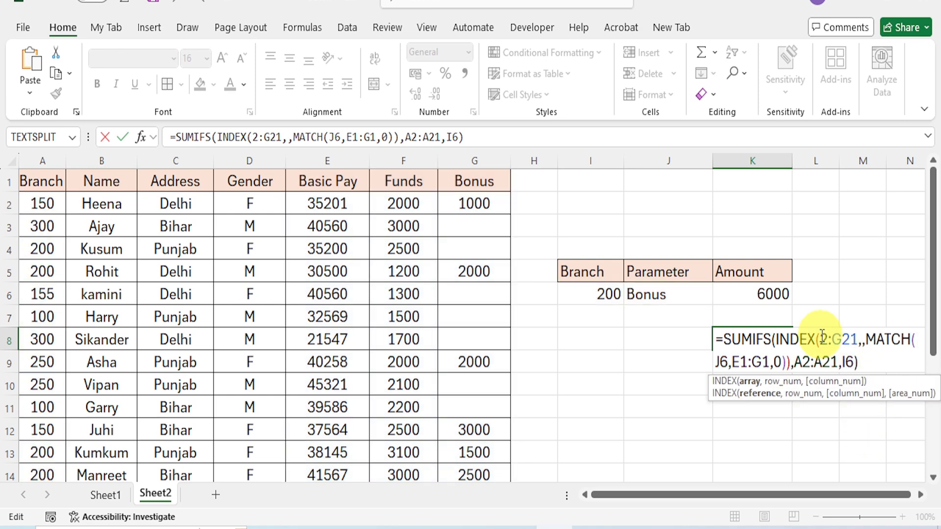
pyautogui.press('Delete')
pyautogui.press('Delete')
pyautogui.press('Delete')
pyautogui.press('Delete')
pyautogui.press('Delete')
pyautogui.press('Delete')
pyautogui.press('Delete')
pyautogui.press('Delete')
pyautogui.press('Delete')
pyautogui.press('Delete')
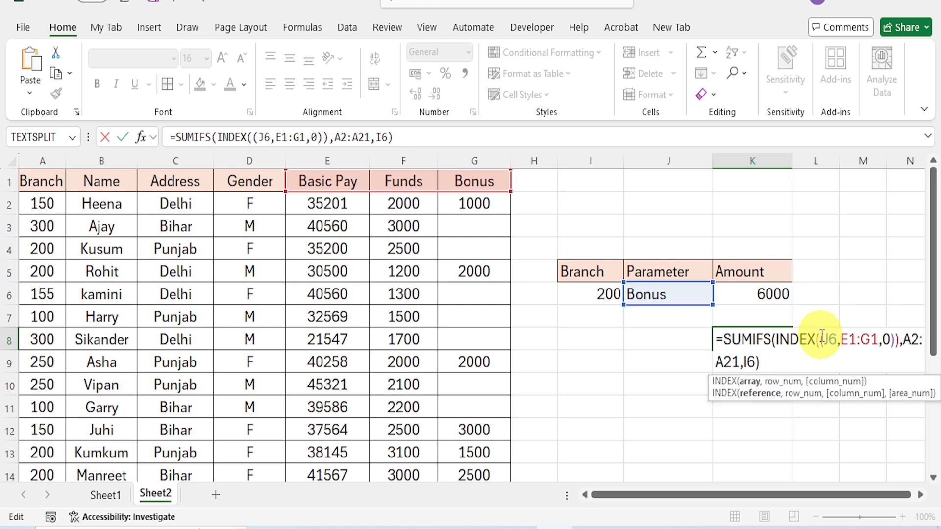
pyautogui.press('Delete')
pyautogui.press('Delete')
pyautogui.press('Delete')
pyautogui.press('Delete')
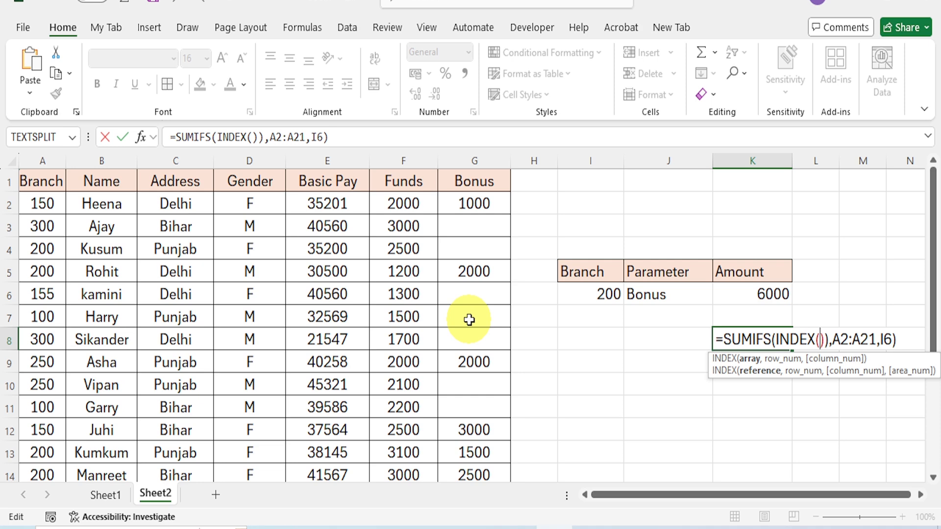
# Step: Give INDEX a bracketed multi-area reference made of E2:E21, F2:F21 and G2:G21
pyautogui.write('(')
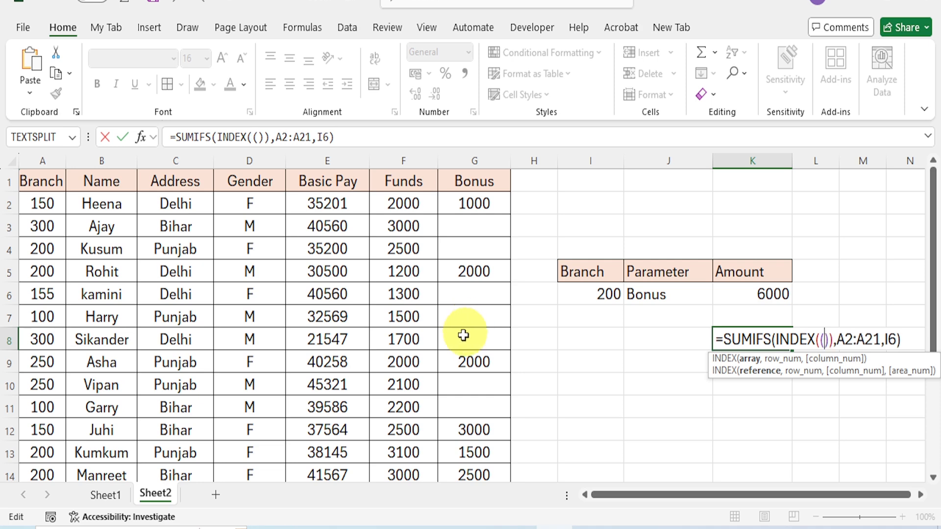
pyautogui.moveTo(327, 203); pyautogui.dragTo(334, 463)
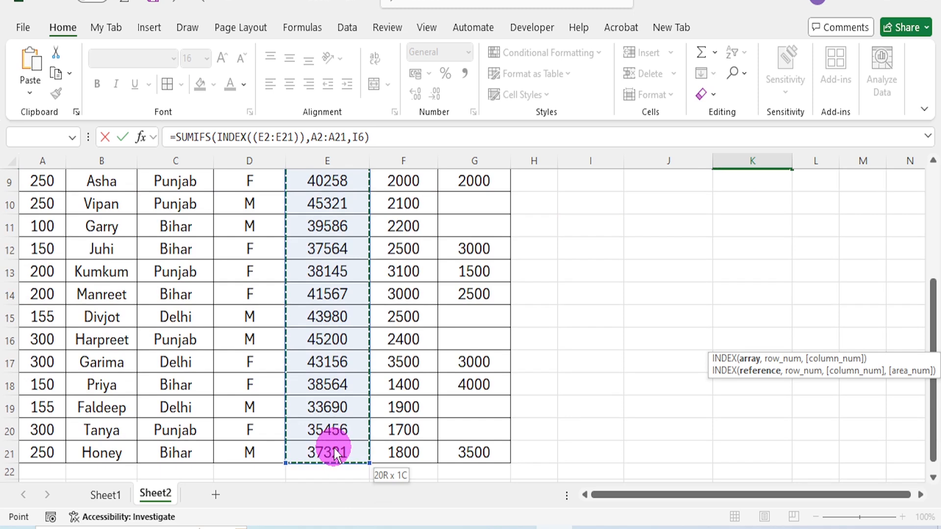
pyautogui.write(',')
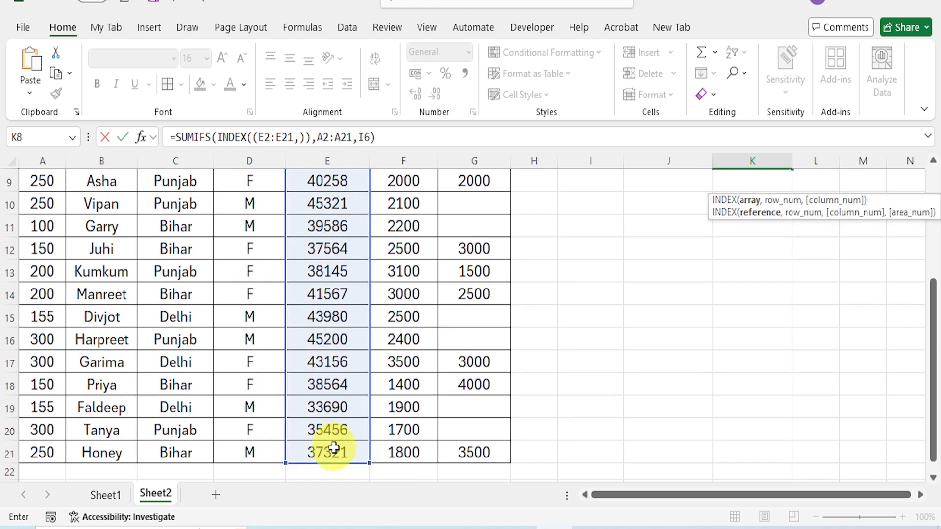
pyautogui.scroll(3, 338, 432)
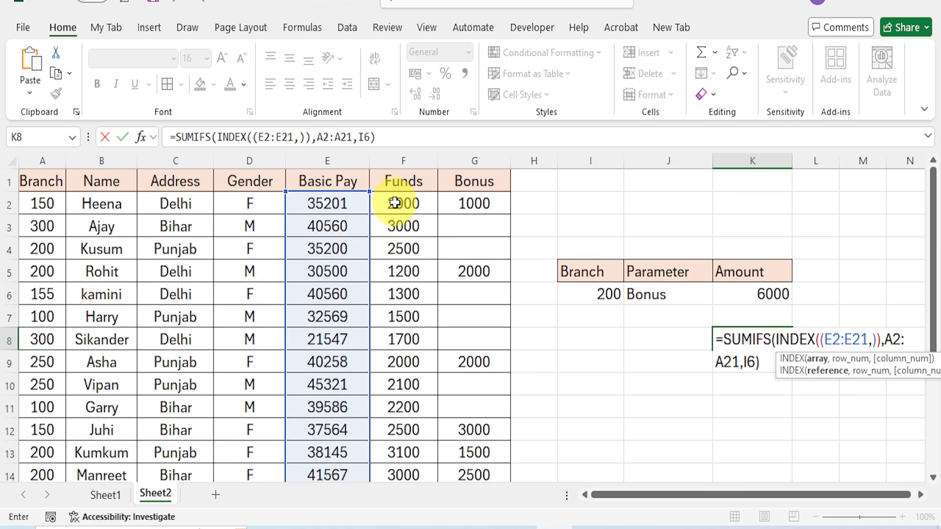
pyautogui.moveTo(388, 203); pyautogui.dragTo(395, 443)
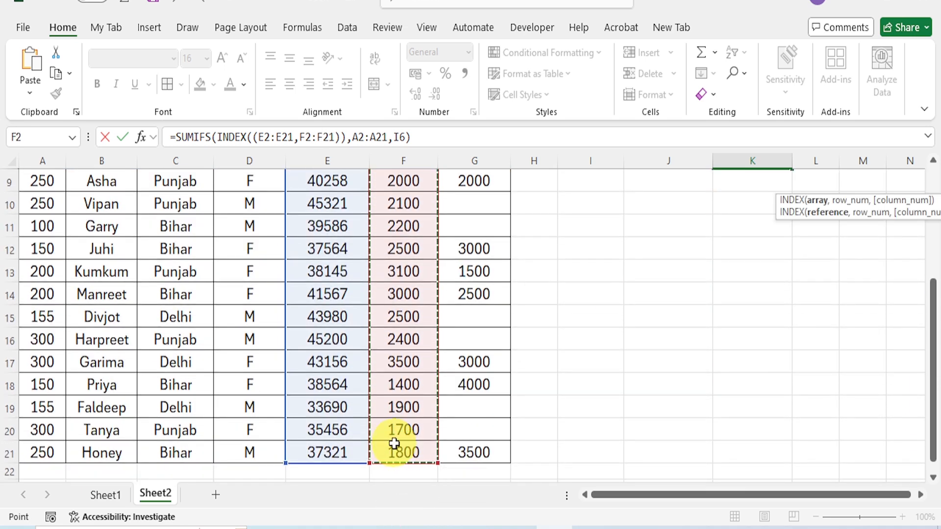
pyautogui.scroll(3, 393, 452)
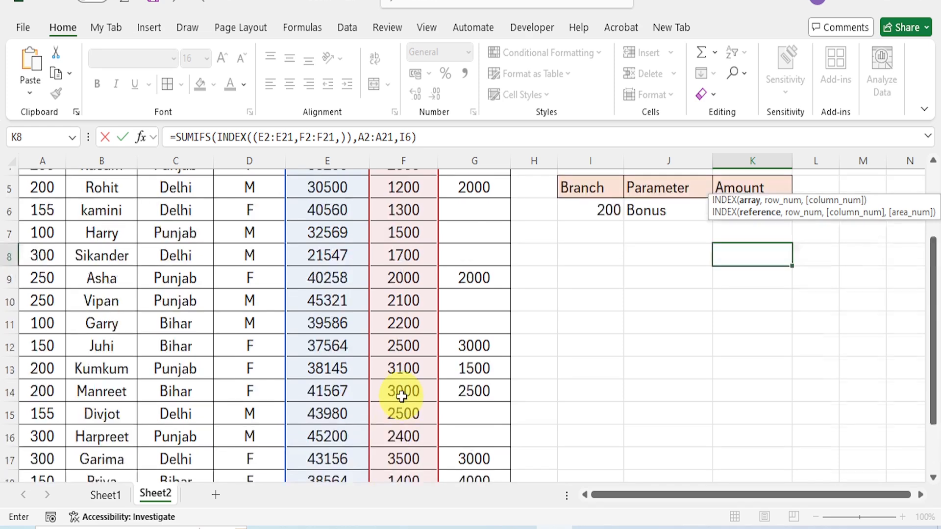
pyautogui.moveTo(461, 208); pyautogui.dragTo(476, 453)
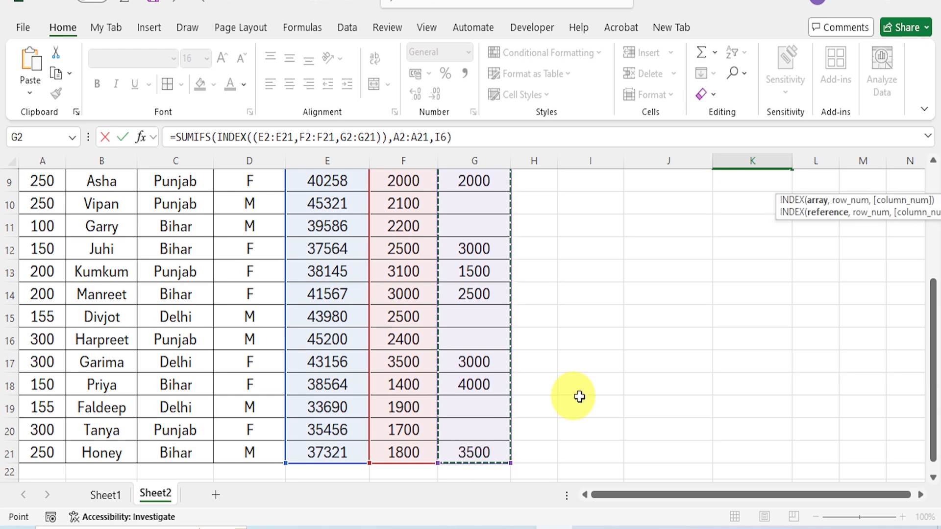
pyautogui.scroll(3, 588, 394)
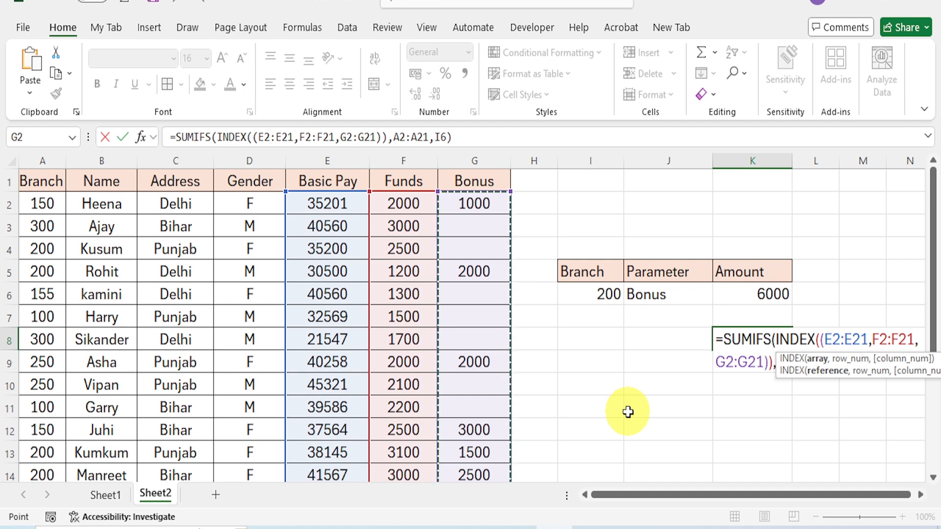
pyautogui.write(')')
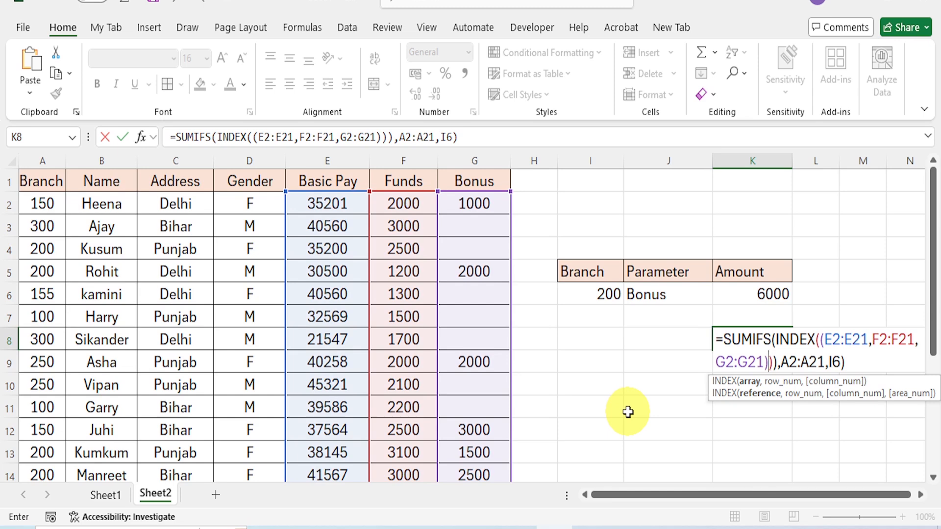
# Step: Leave the row and column number arguments of INDEX empty and go on to its area number argument
pyautogui.write(',')
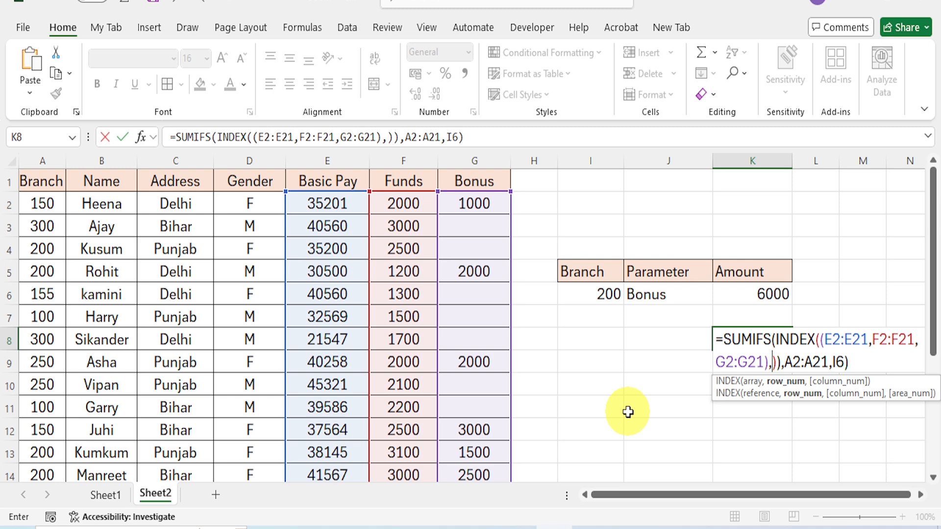
pyautogui.write(',')
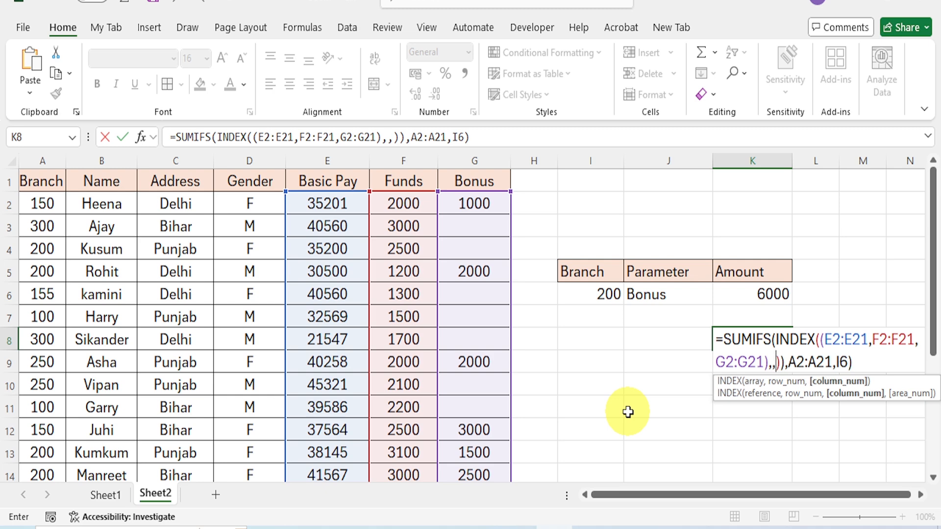
pyautogui.write(',')
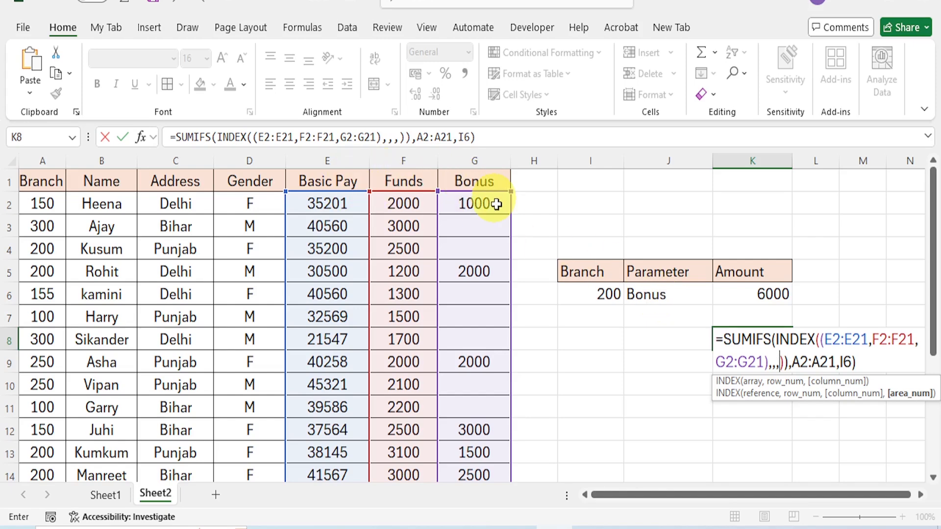
# Step: Use MATCH(J6,E1:G1,0) as the INDEX area number and enter the K8 formula
pyautogui.write('matc')
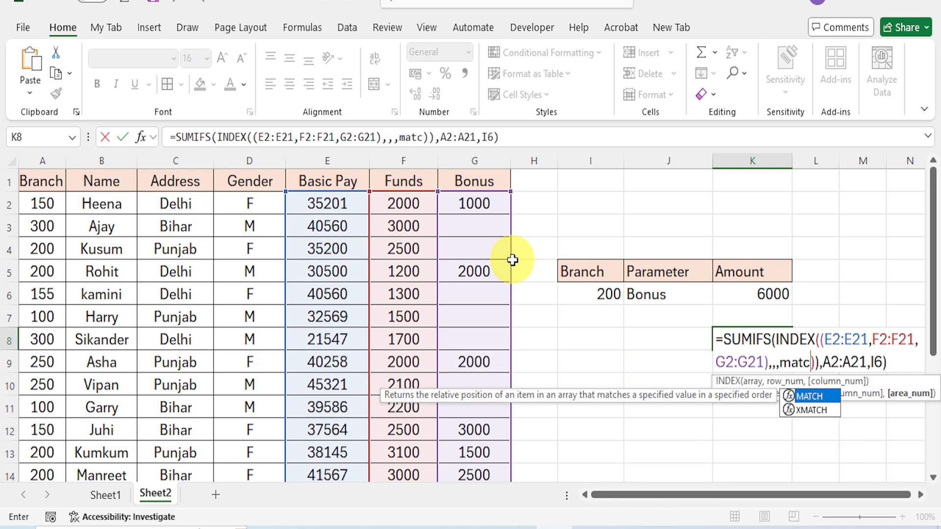
pyautogui.write('h')
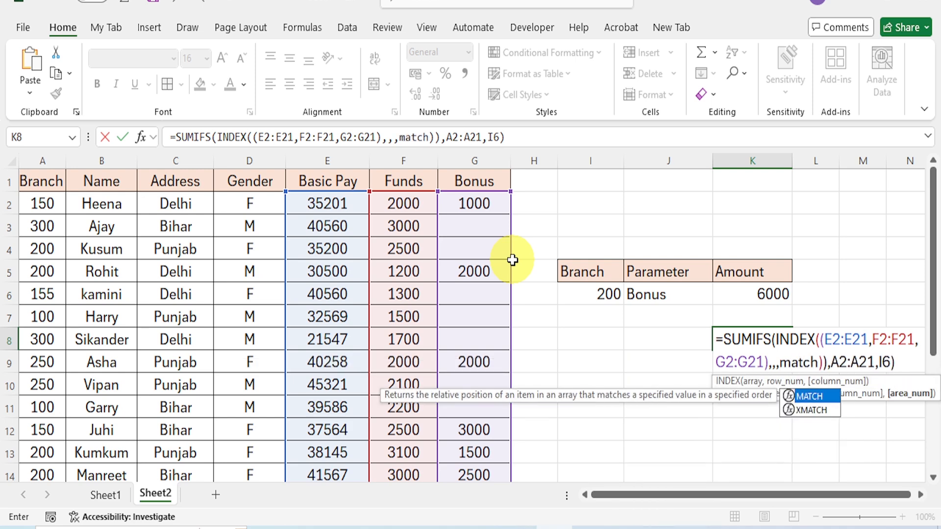
pyautogui.write('(')
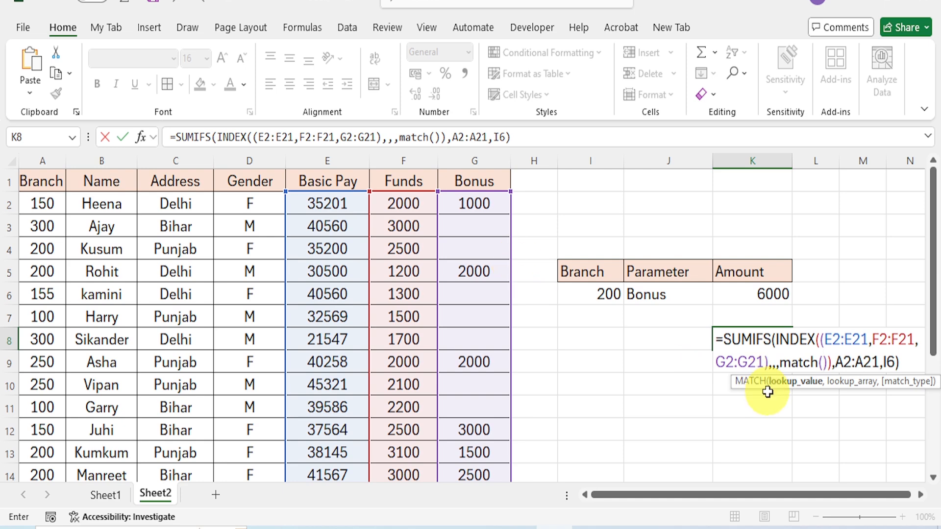
pyautogui.click(647, 294)
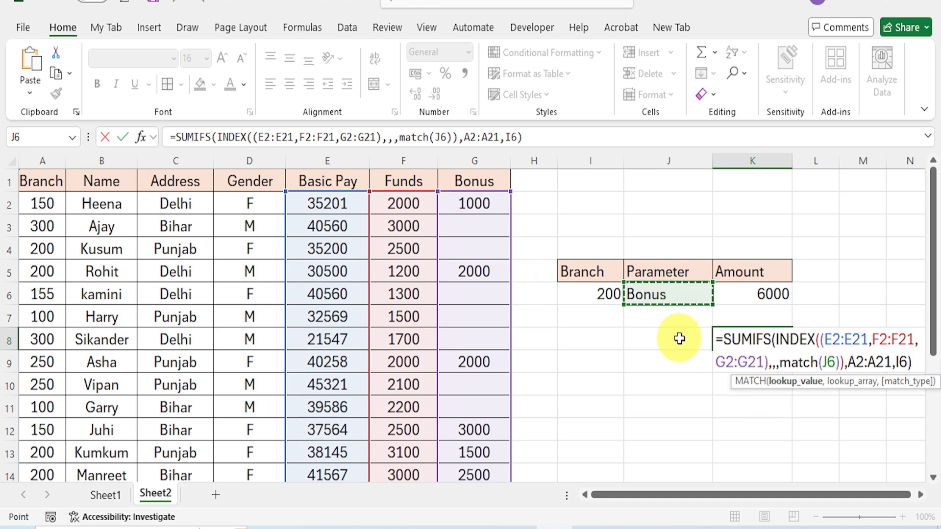
pyautogui.write(',')
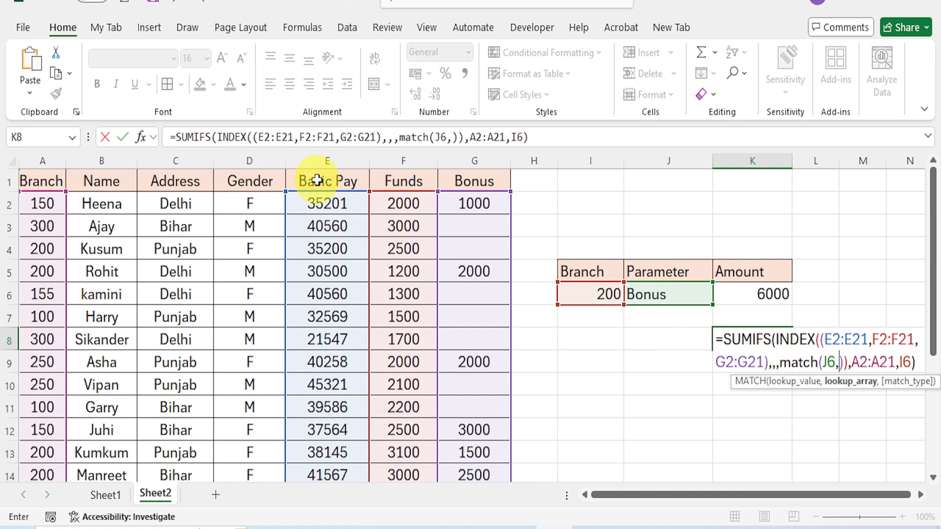
pyautogui.click(335, 182)
pyautogui.moveTo(375, 189); pyautogui.dragTo(481, 189)
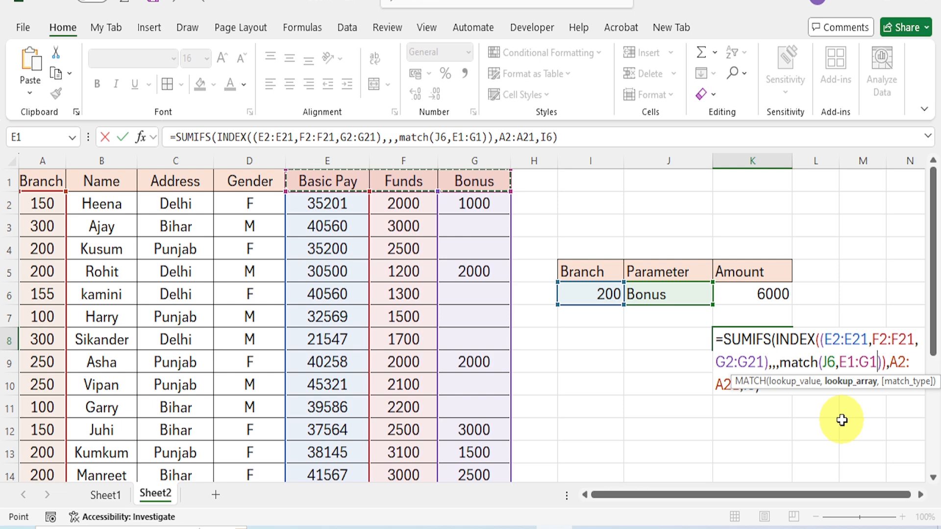
pyautogui.write(',0')
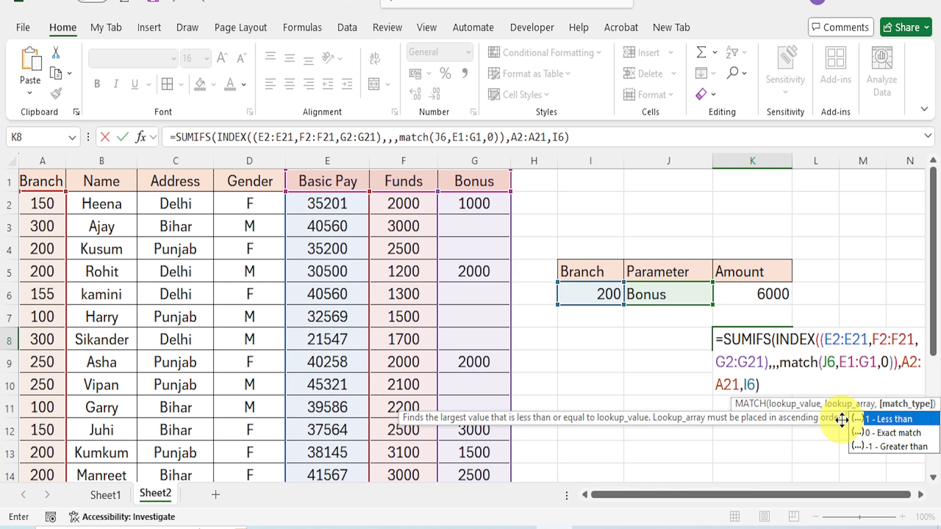
pyautogui.press('Return')
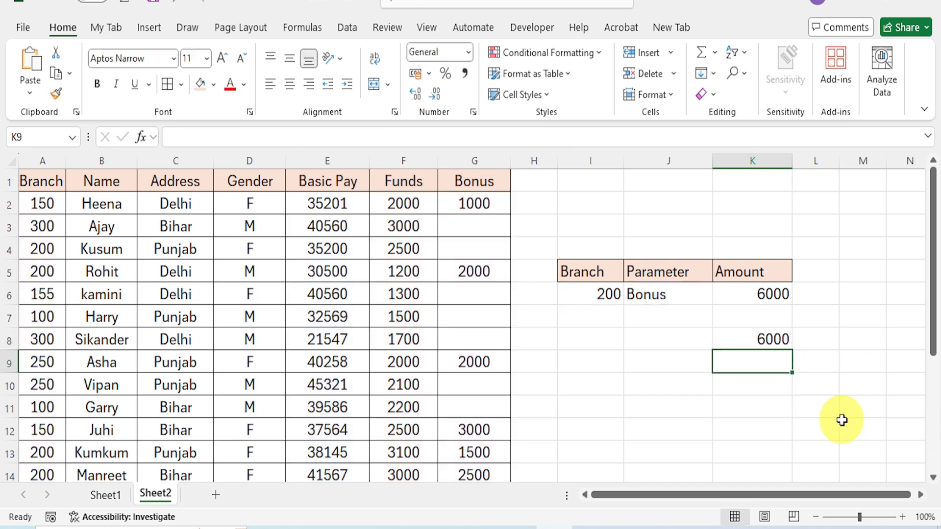
# Step: Review the K8 formula and test it by setting the Parameter in J6 to Funds
pyautogui.click(777, 338)
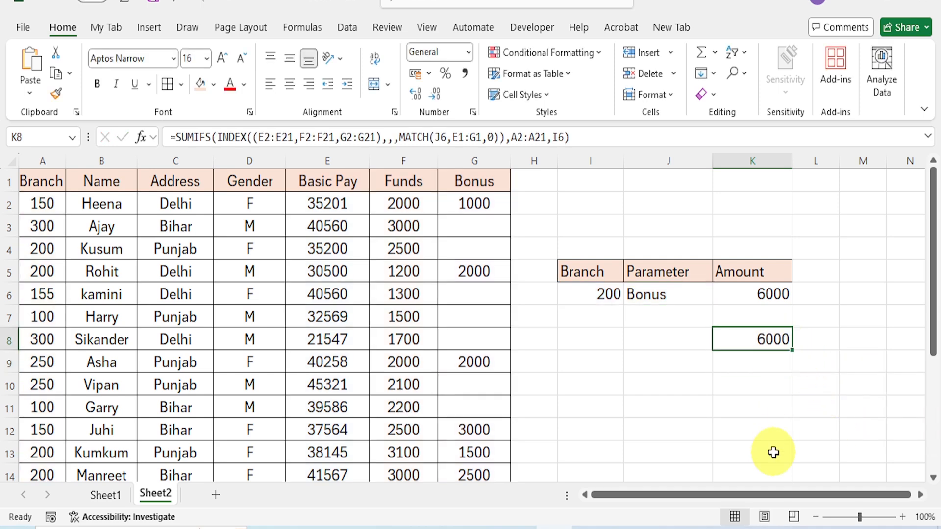
pyautogui.click(687, 294)
pyautogui.click(718, 297)
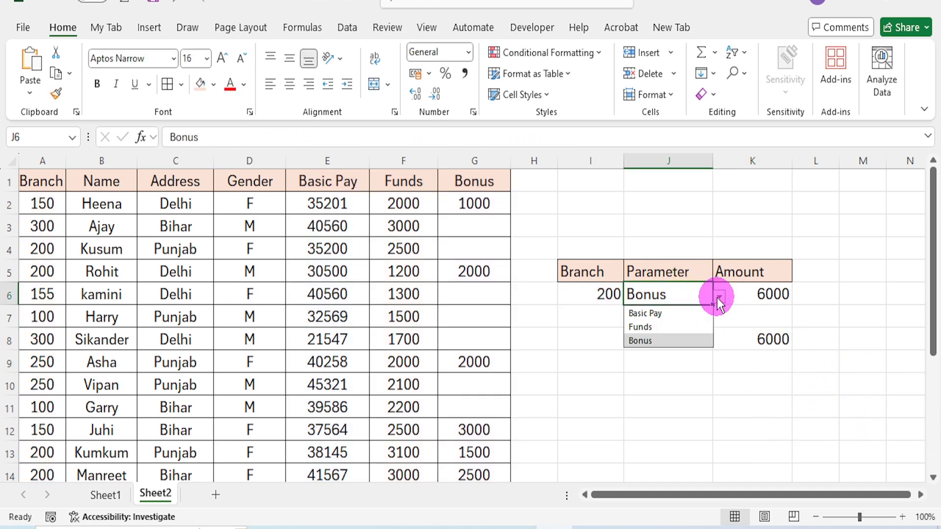
pyautogui.click(699, 327)
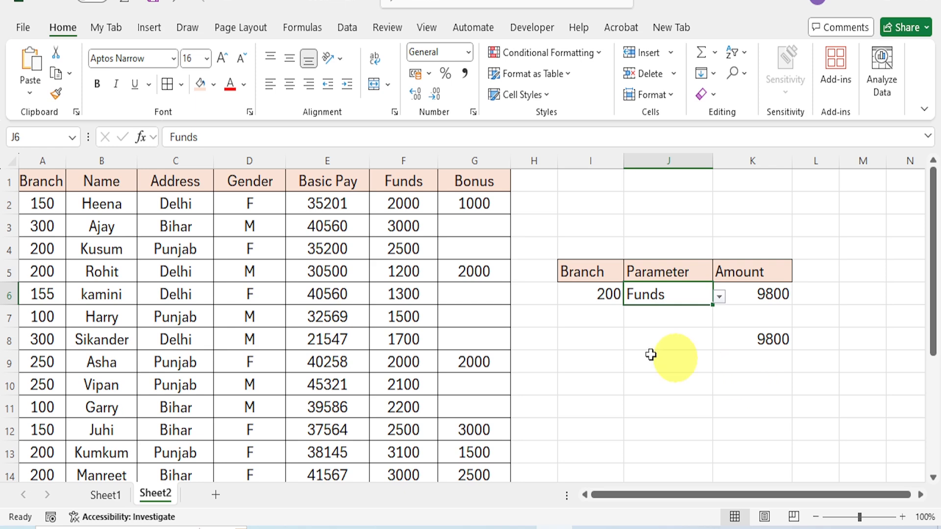
# Step: Convert the data range A1:G21 into a table with headers
pyautogui.click(301, 343)
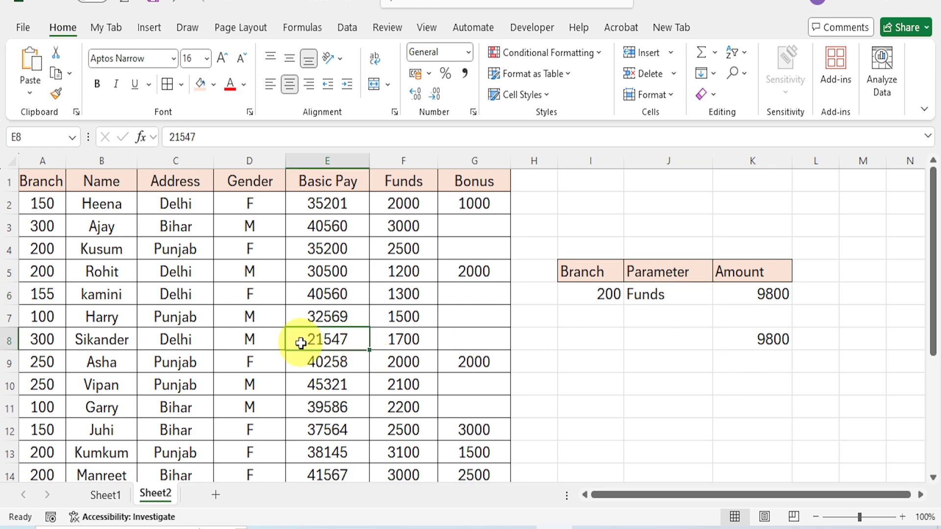
pyautogui.scroll(-5, 301, 343)
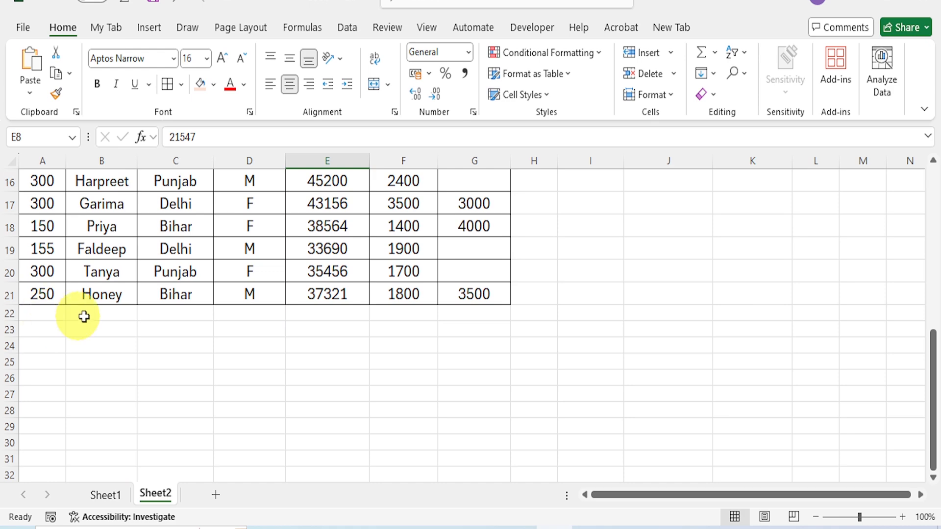
pyautogui.scroll(3, 614, 317)
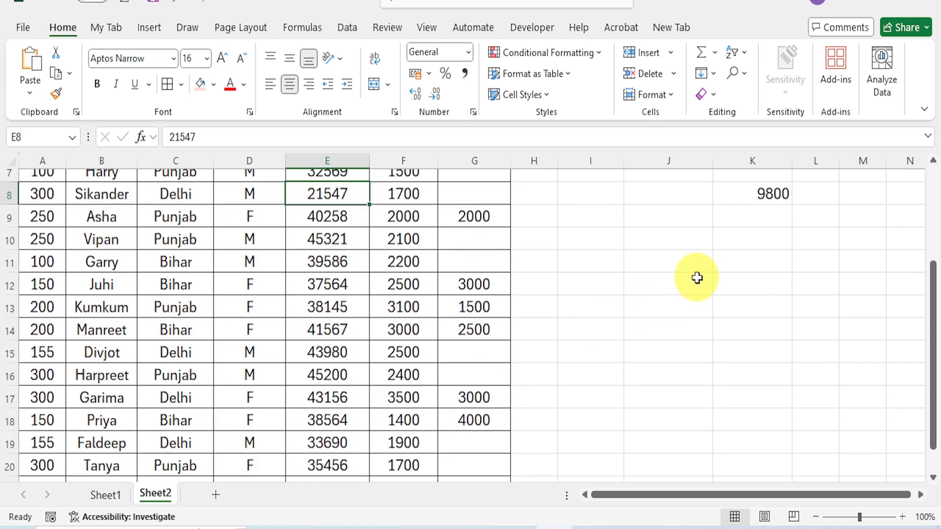
pyautogui.scroll(2, 695, 282)
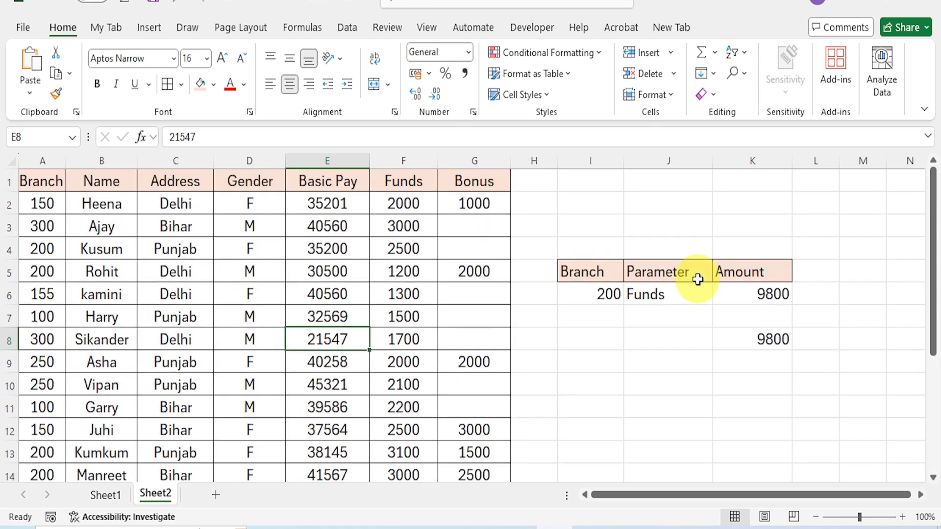
pyautogui.click(327, 317)
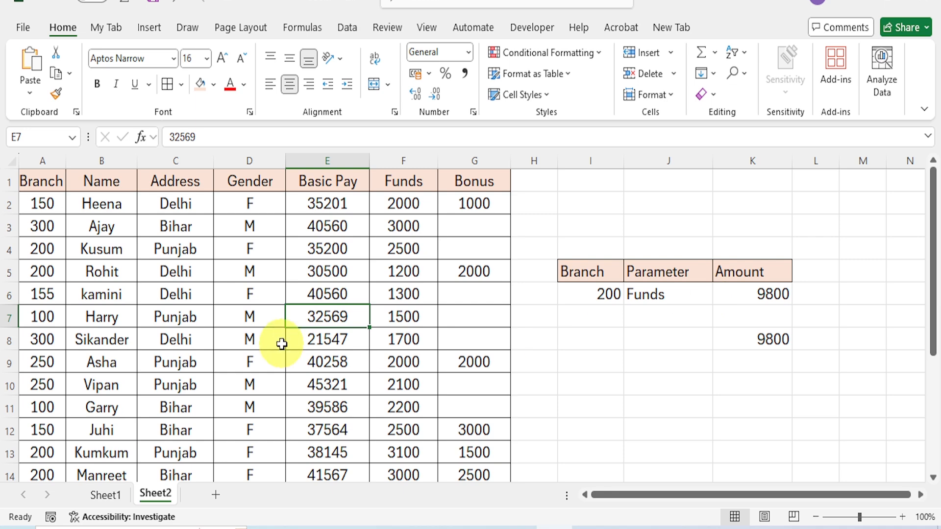
pyautogui.click(264, 319)
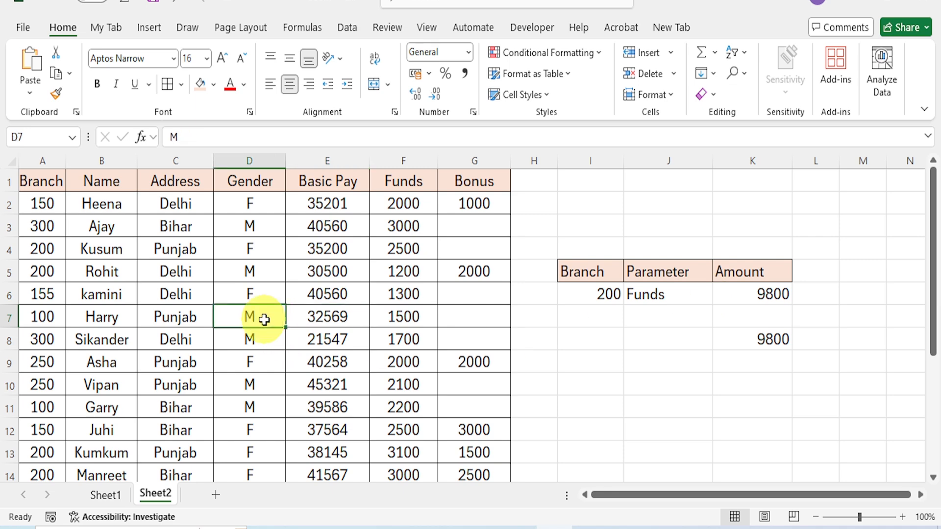
pyautogui.hotkey('ctrl', 't')
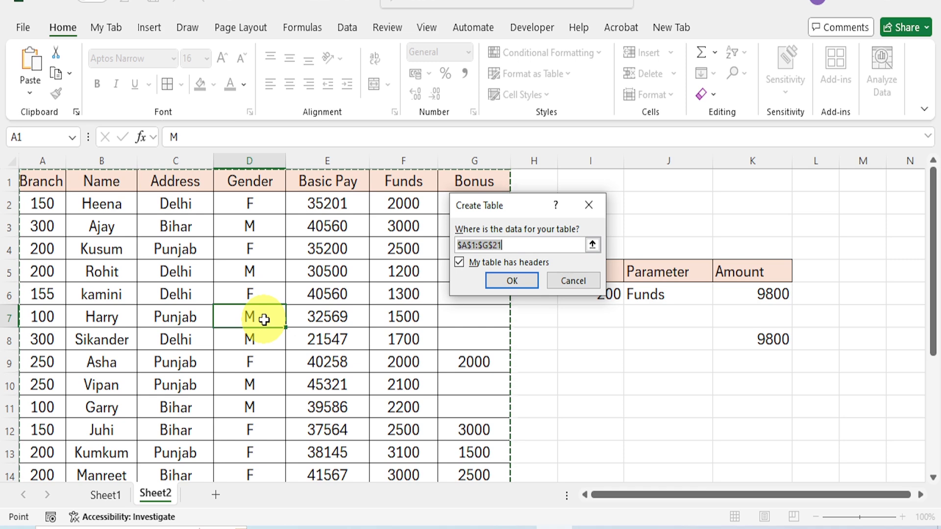
pyautogui.click(516, 284)
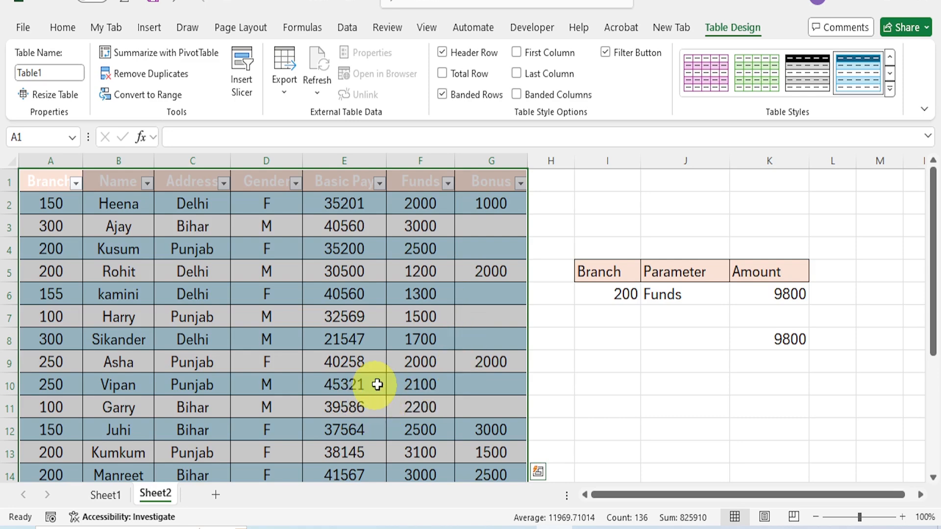
# Step: Enter Branch 200 in A22 below the last record and extend the table to include row 22
pyautogui.click(401, 381)
pyautogui.scroll(-4, 273, 363)
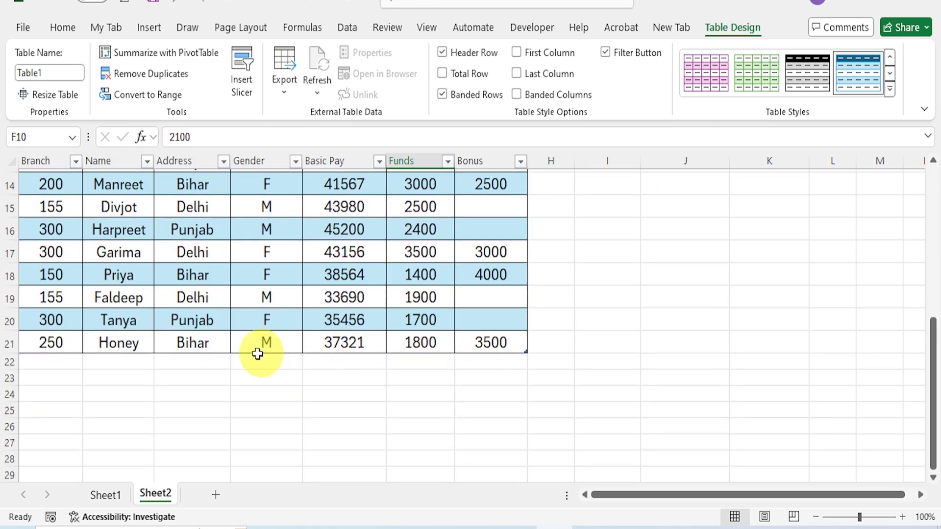
pyautogui.click(60, 360)
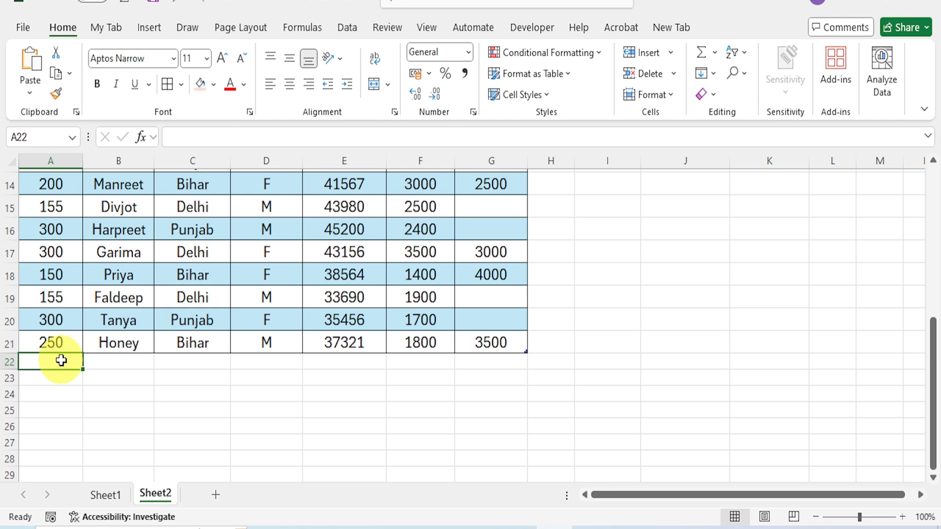
pyautogui.write('200')
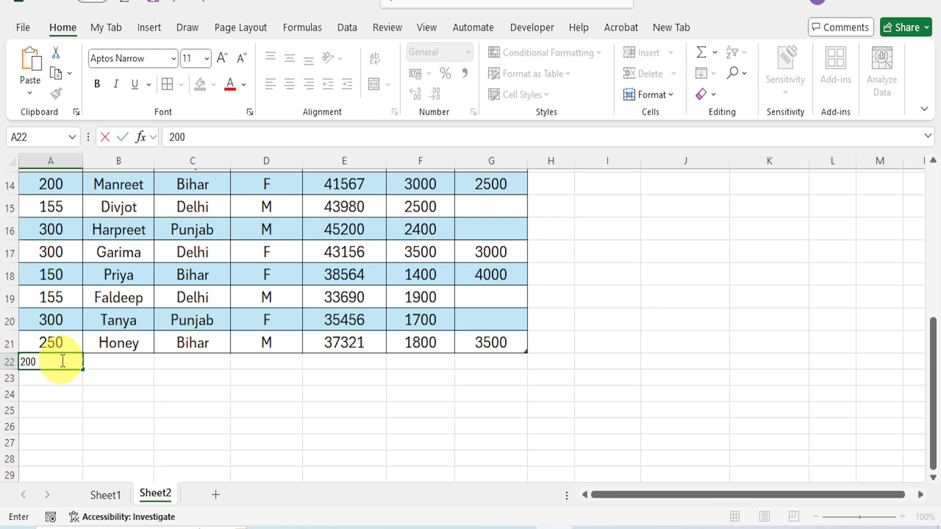
pyautogui.press('Tab')
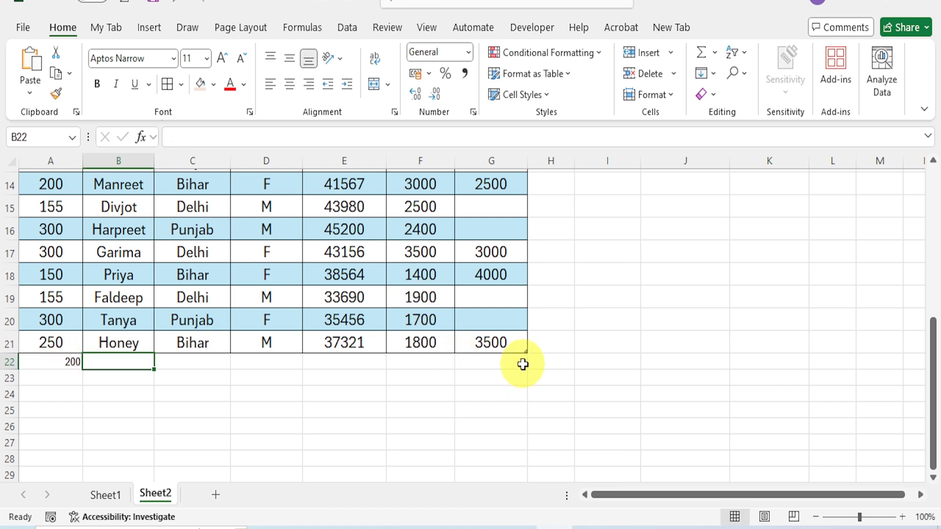
pyautogui.moveTo(529, 370); pyautogui.dragTo(534, 376)
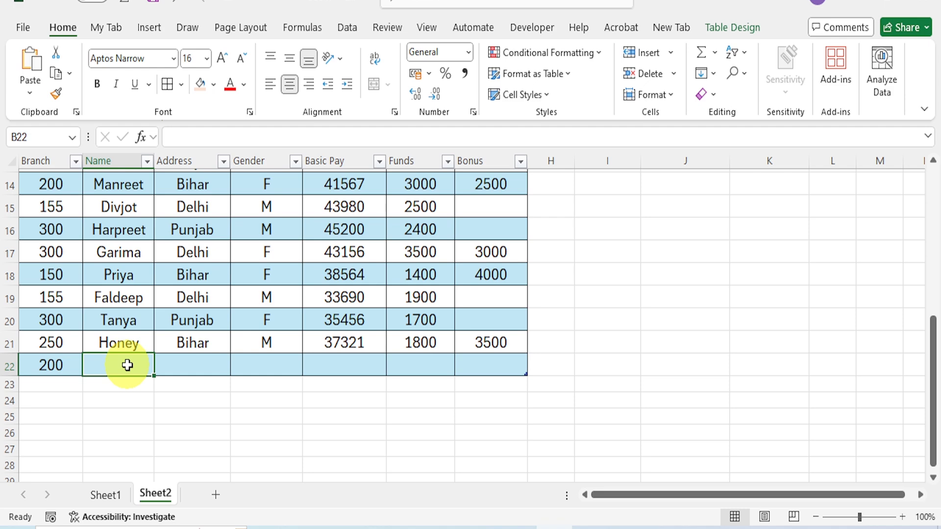
# Step: Fill in row 22 with Name abc, Address Bihar and Gender M
pyautogui.write('ab')
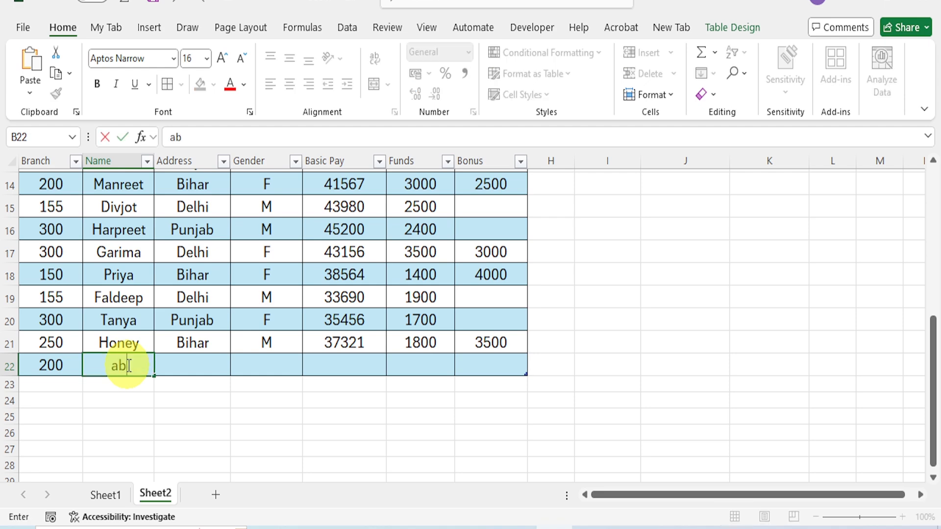
pyautogui.write('c')
pyautogui.click(181, 375)
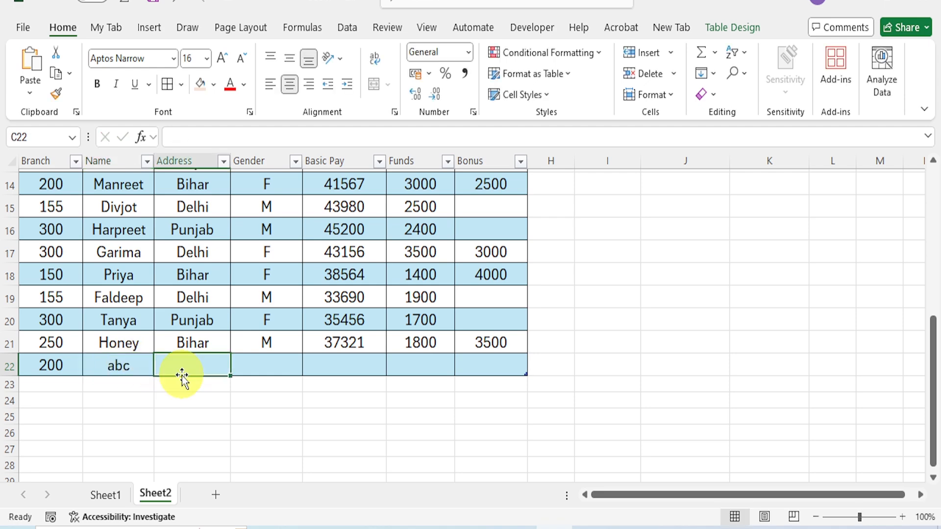
pyautogui.write('Bihar')
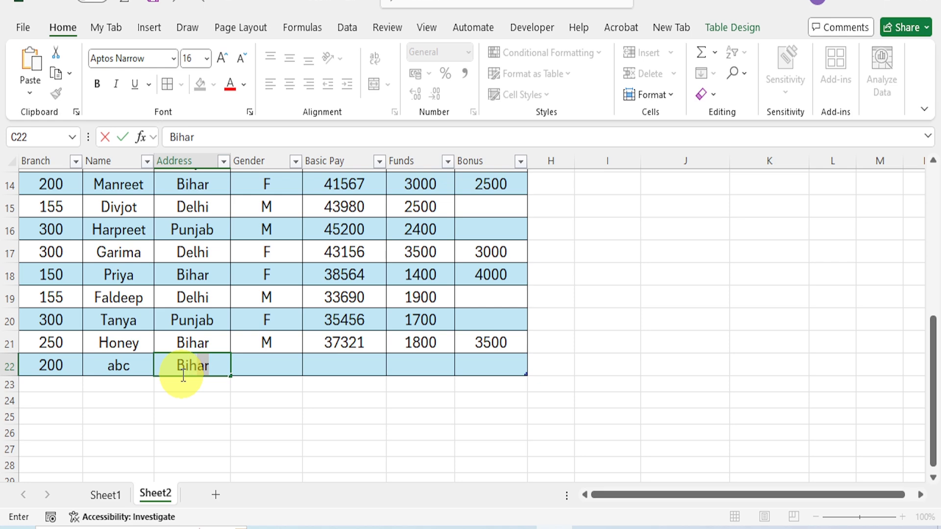
pyautogui.click(266, 365)
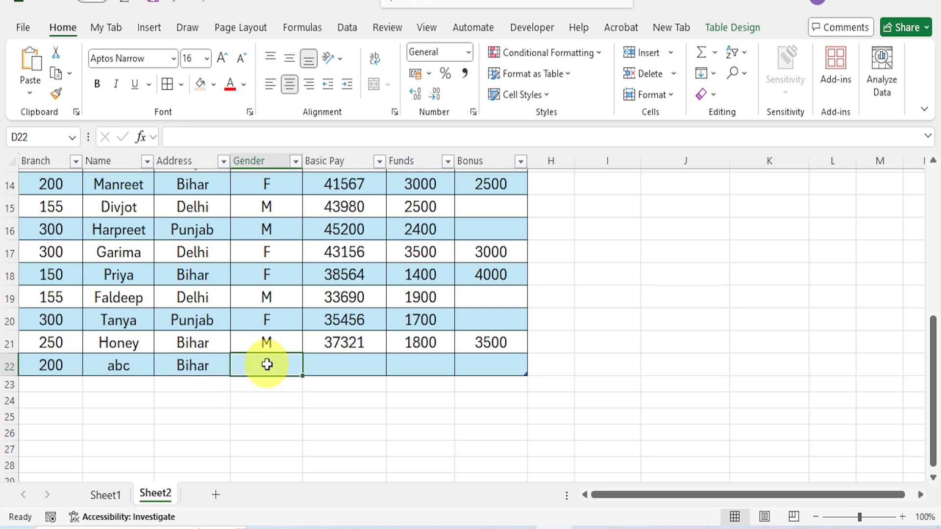
pyautogui.write('M')
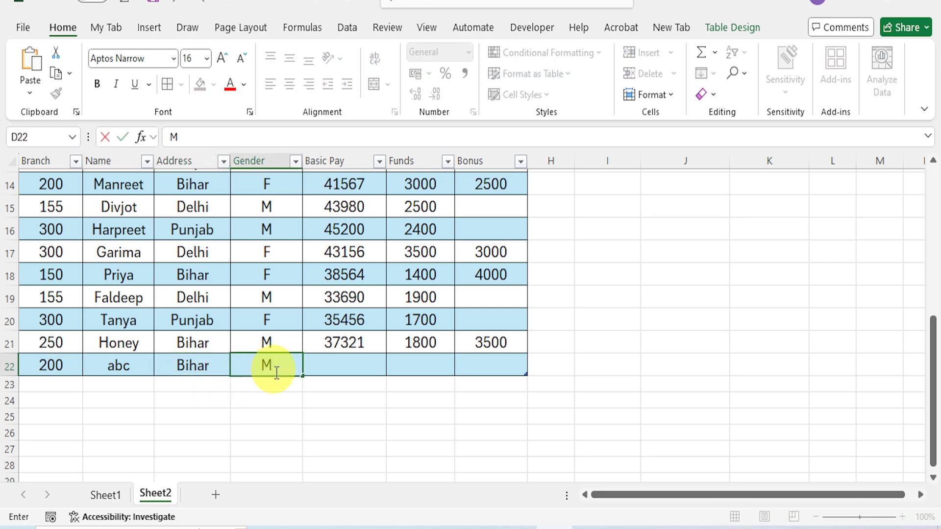
# Step: Complete row 22 with Basic Pay 365210, Funds 1500 and Bonus 1000
pyautogui.click(327, 372)
pyautogui.write('3652')
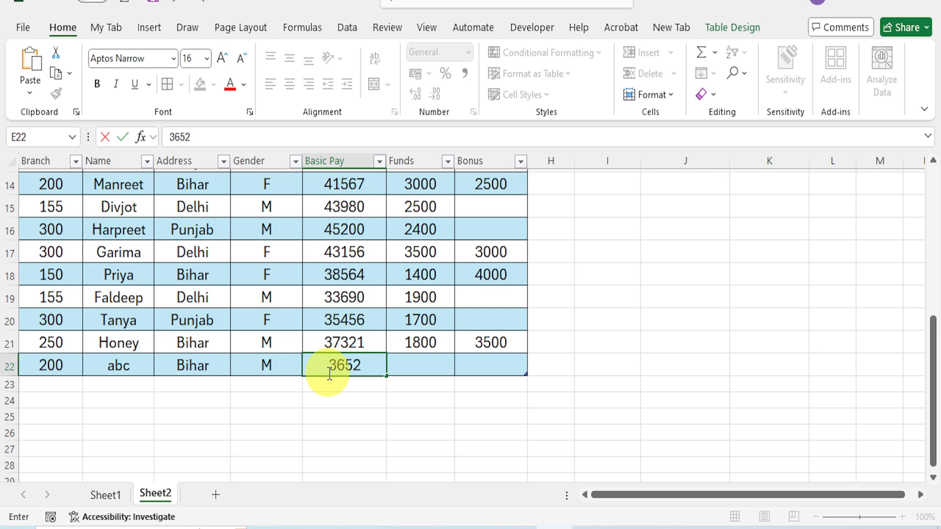
pyautogui.write('10')
pyautogui.press('Tab')
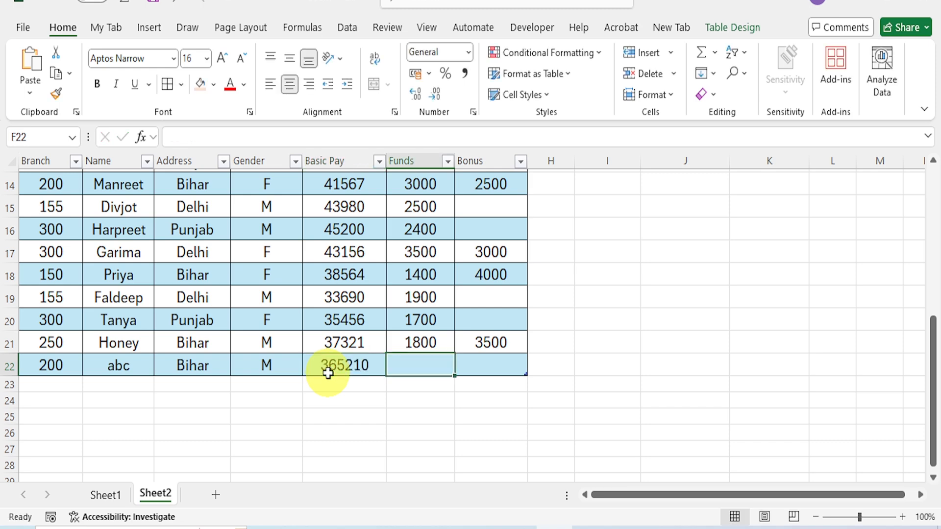
pyautogui.write('1500')
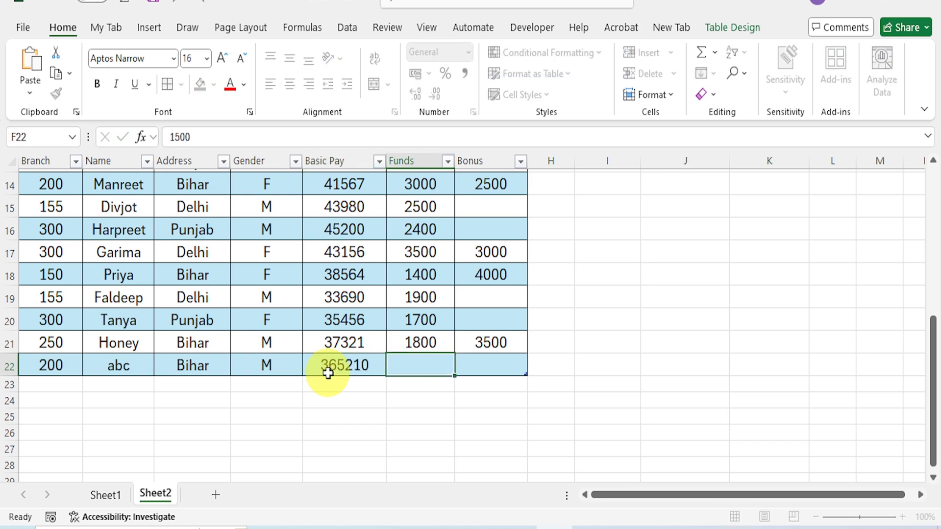
pyautogui.press('Tab')
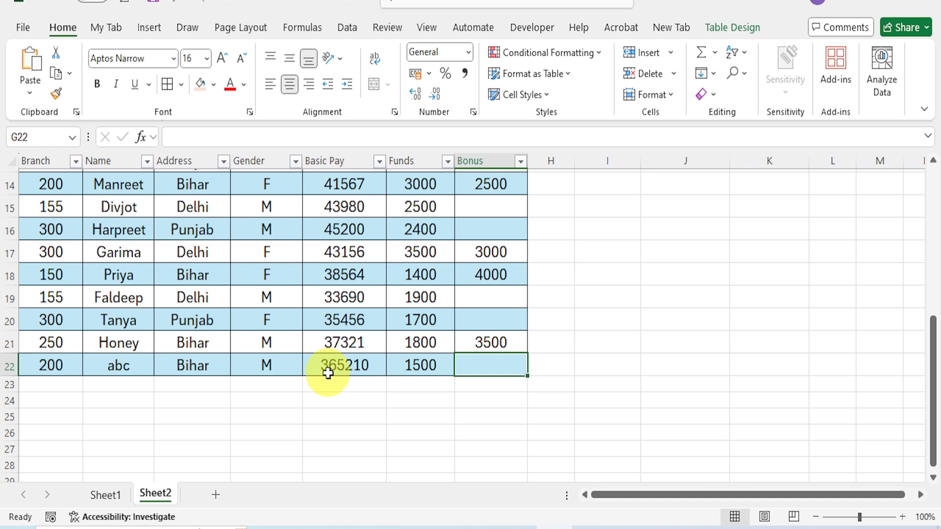
pyautogui.write('1000')
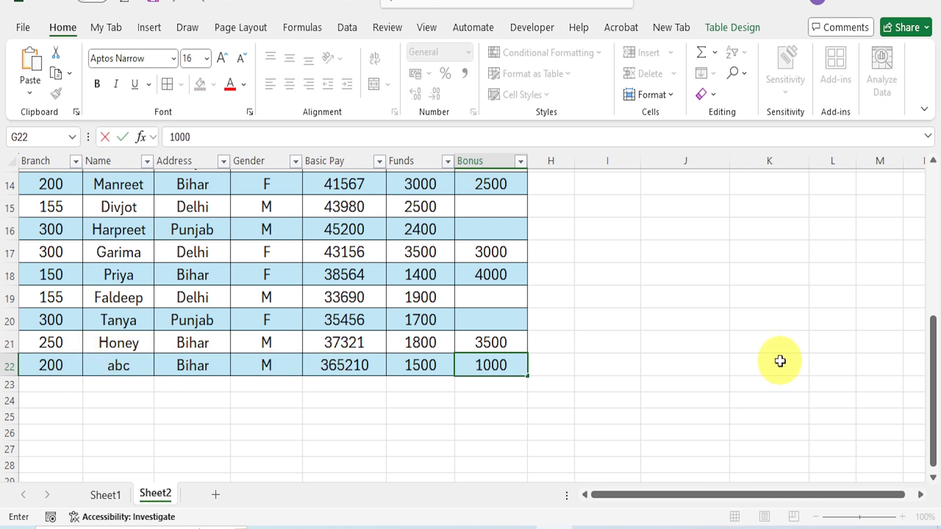
# Step: Set the Parameter in J6 to Bonus and check both totals against the branch 200 bonus entries, including the new row
pyautogui.scroll(4, 781, 361)
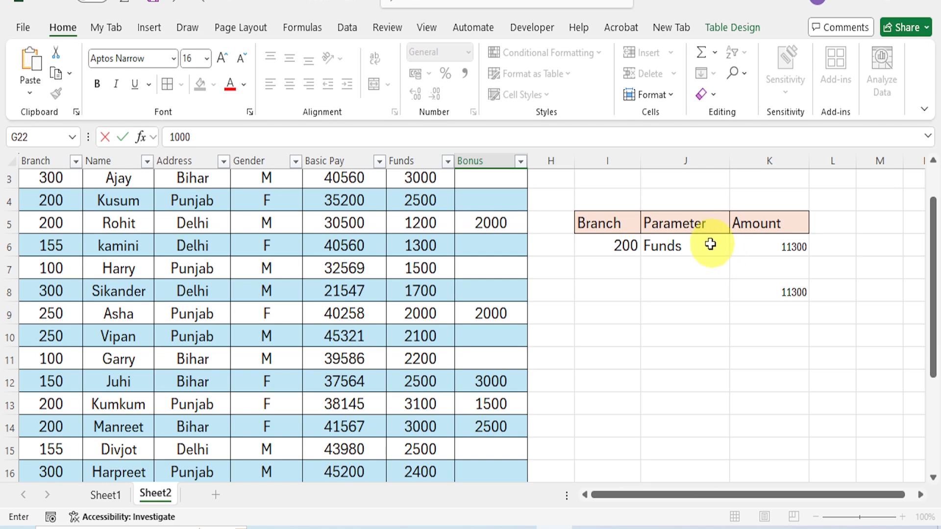
pyautogui.click(726, 250)
pyautogui.click(736, 250)
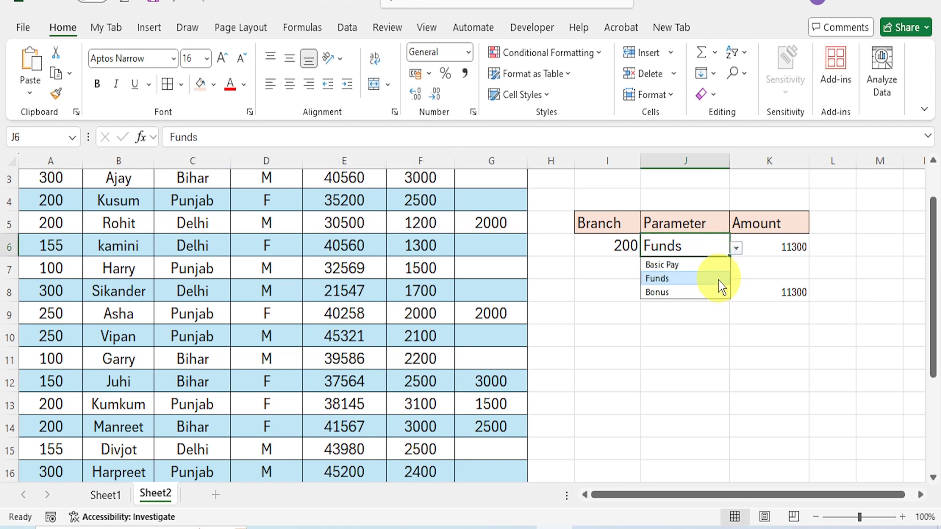
pyautogui.click(700, 292)
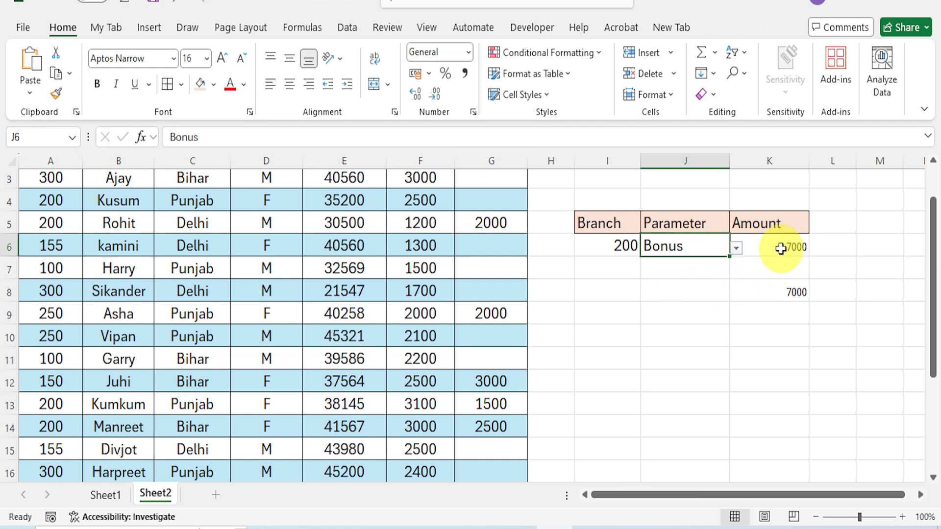
pyautogui.scroll(1, 547, 404)
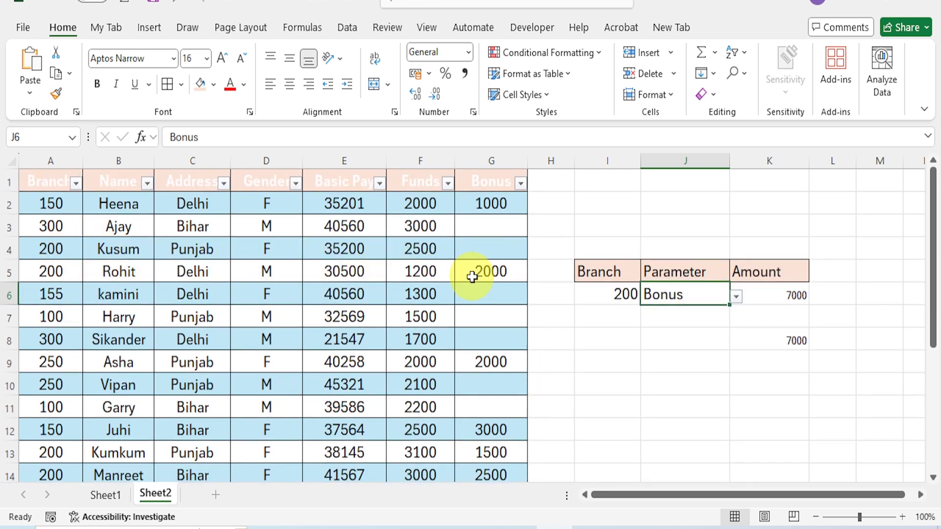
pyautogui.scroll(-1, 464, 294)
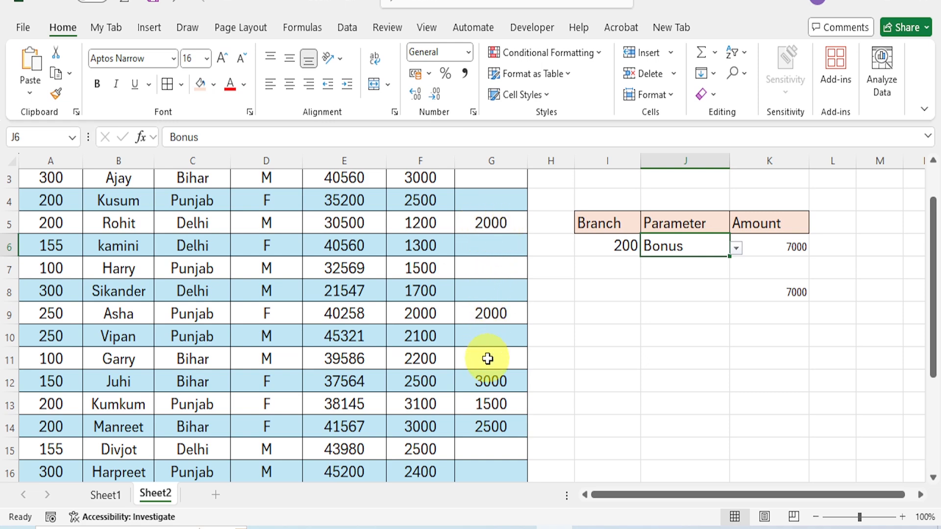
pyautogui.scroll(-2, 487, 408)
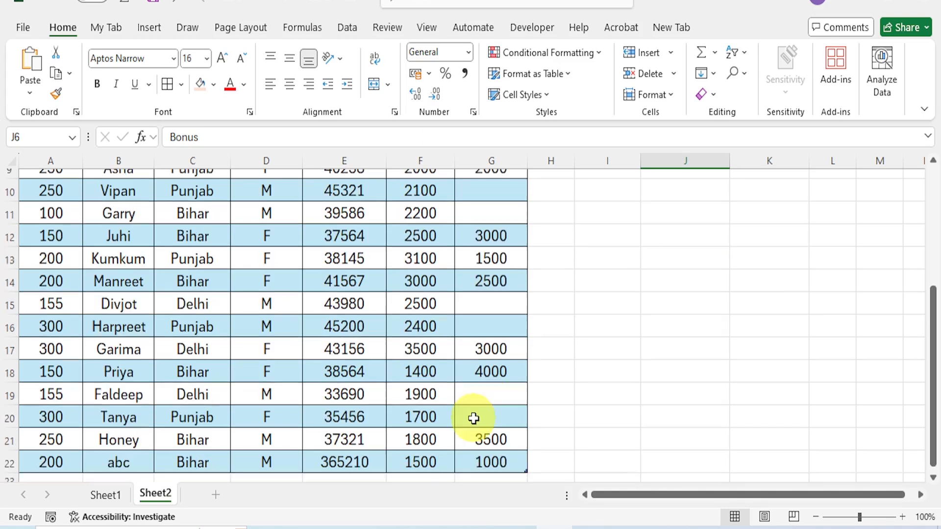
pyautogui.scroll(-1, 473, 418)
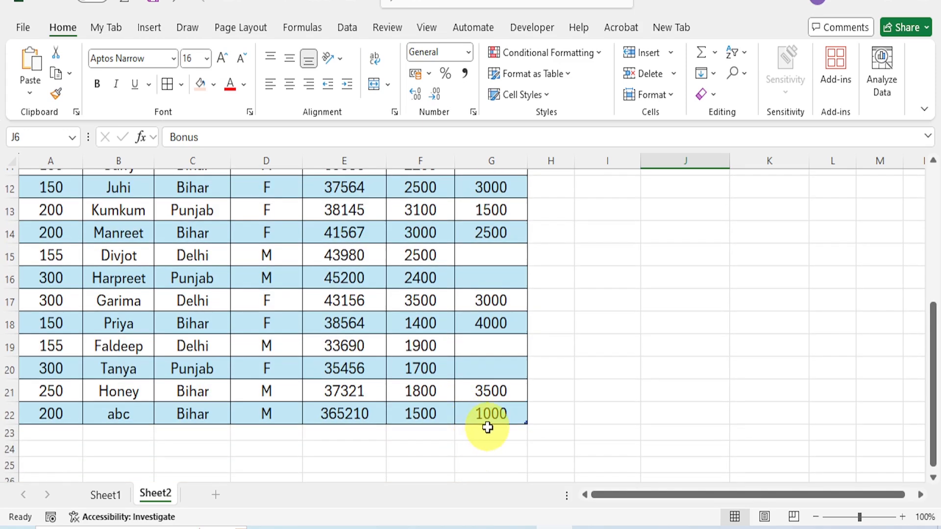
pyautogui.scroll(2, 489, 420)
pyautogui.scroll(2, 490, 429)
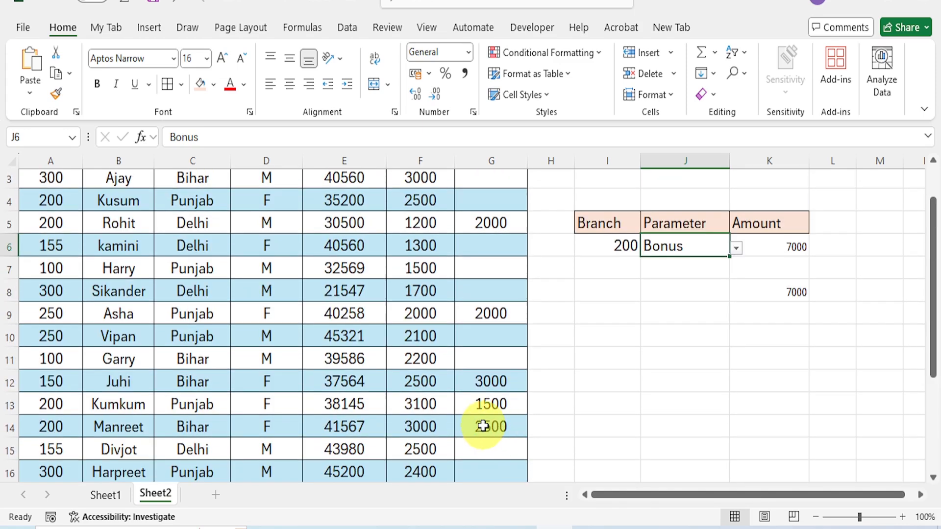